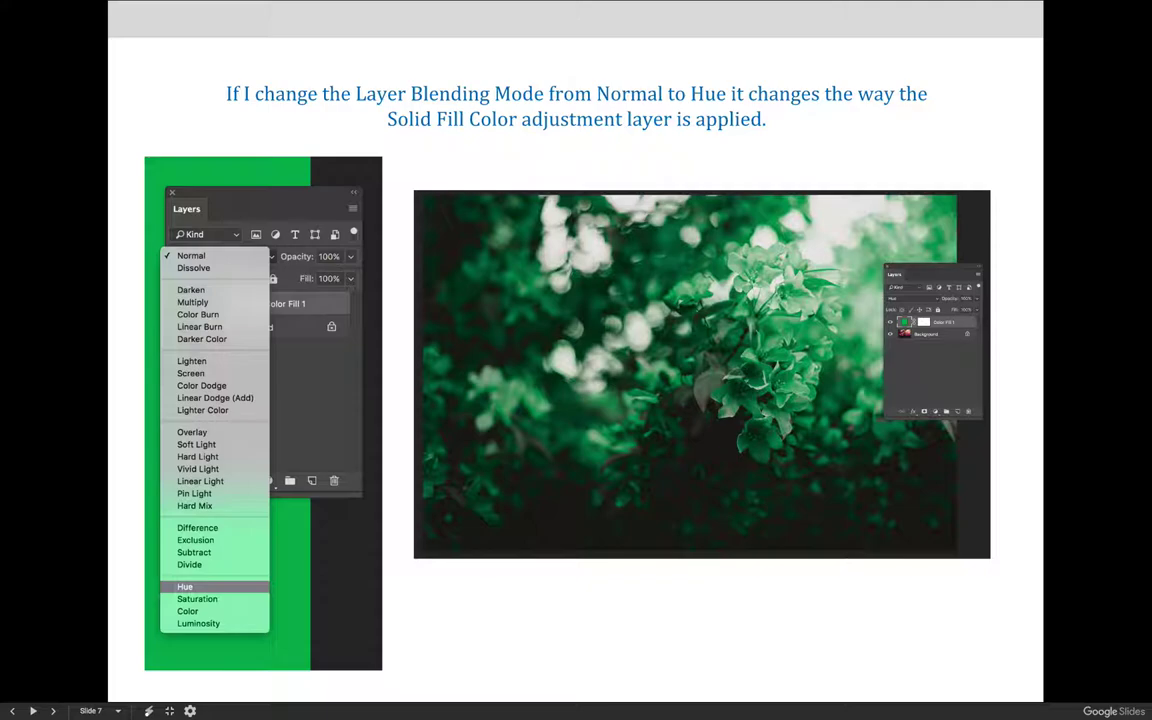
# Step: Advance the slideshow to Slide 8, exit it, and switch to Photoshop's lupine photo
pyautogui.press('Right')
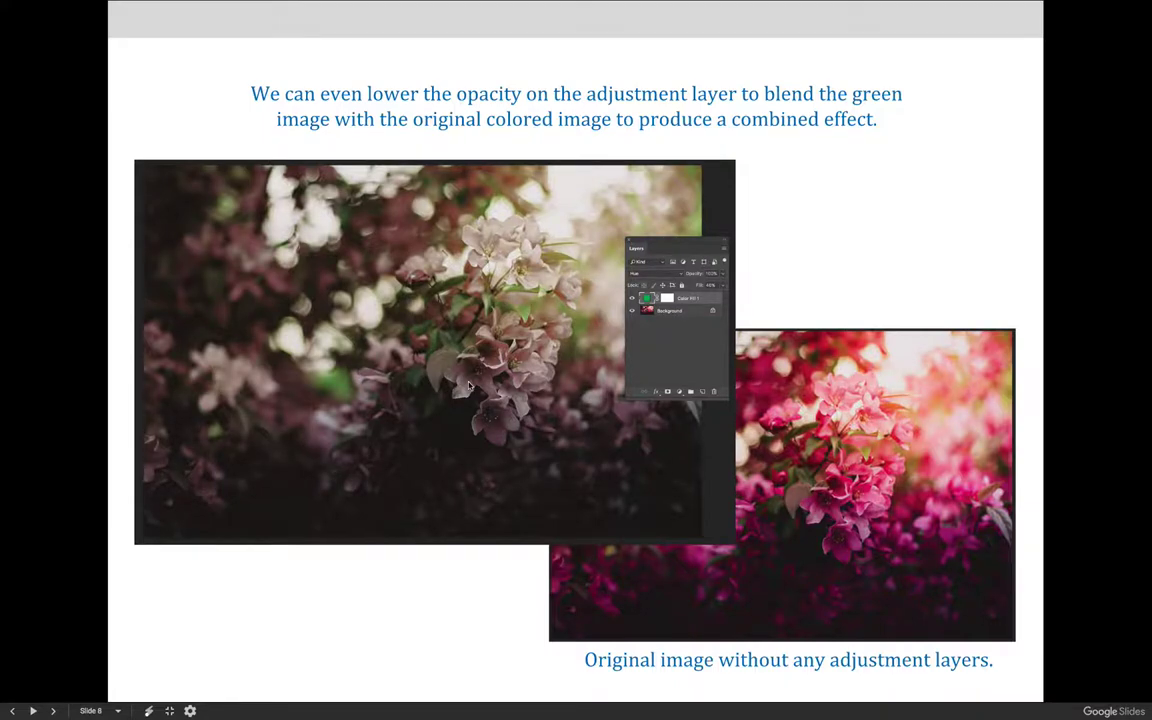
pyautogui.press('Escape')
pyautogui.click(757, 705)
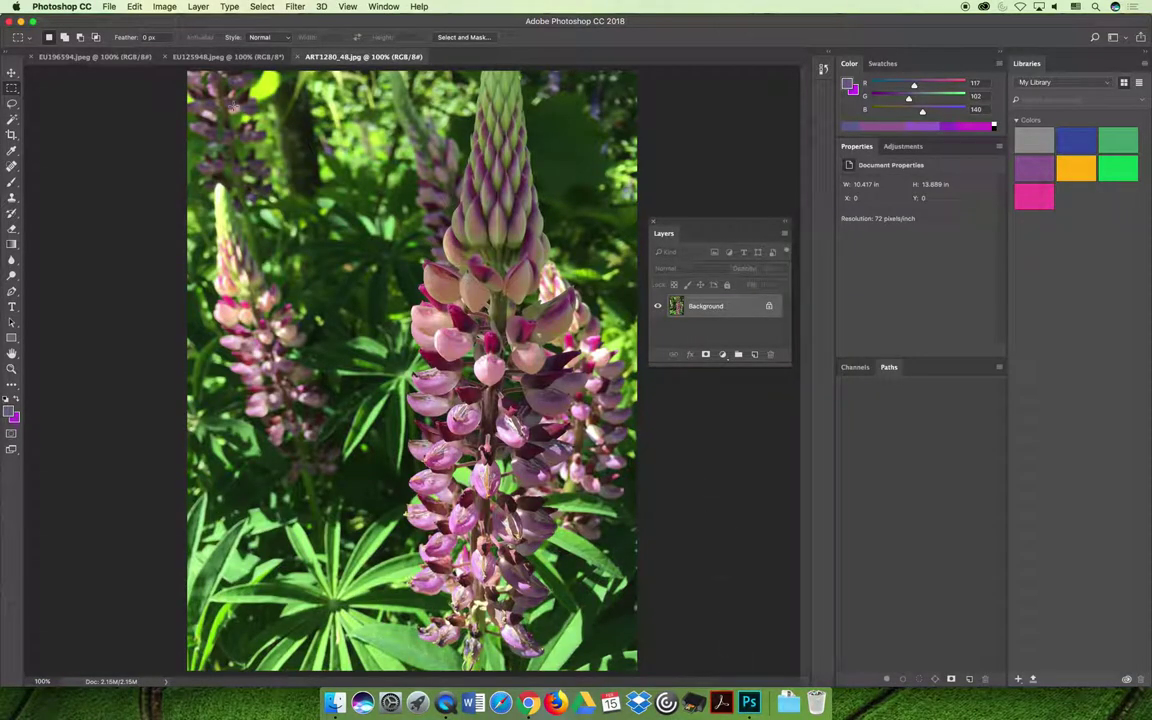
pyautogui.click(216, 56)
pyautogui.click(112, 57)
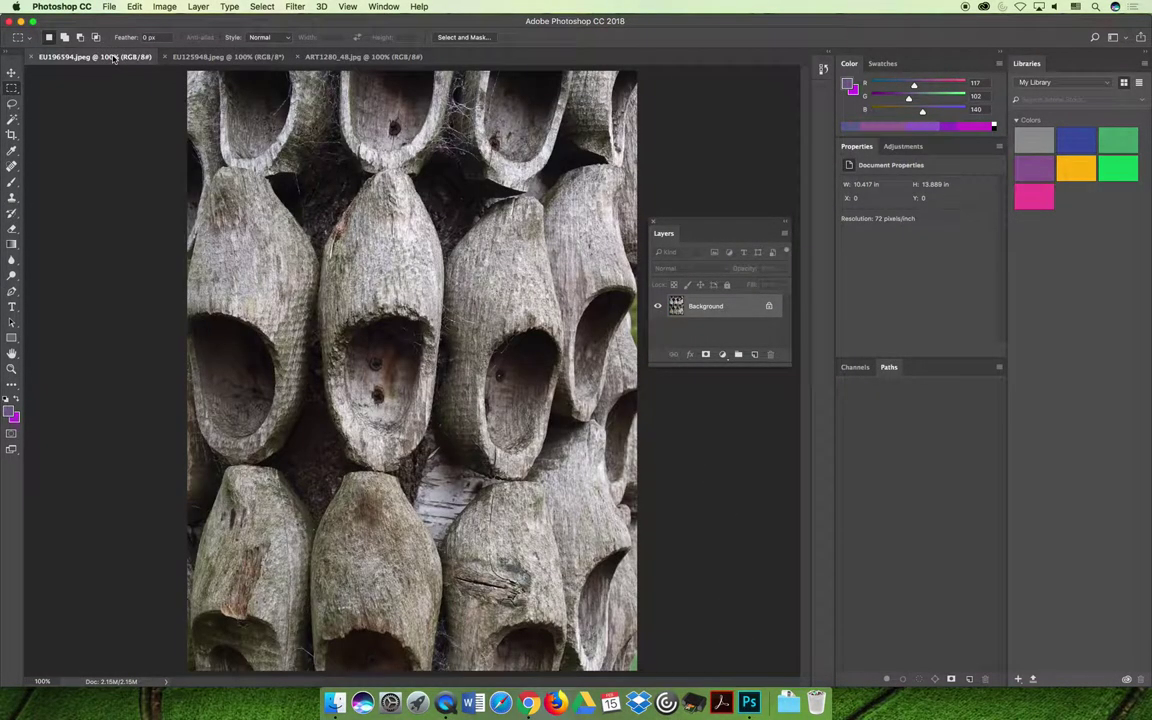
pyautogui.click(228, 57)
pyautogui.click(352, 58)
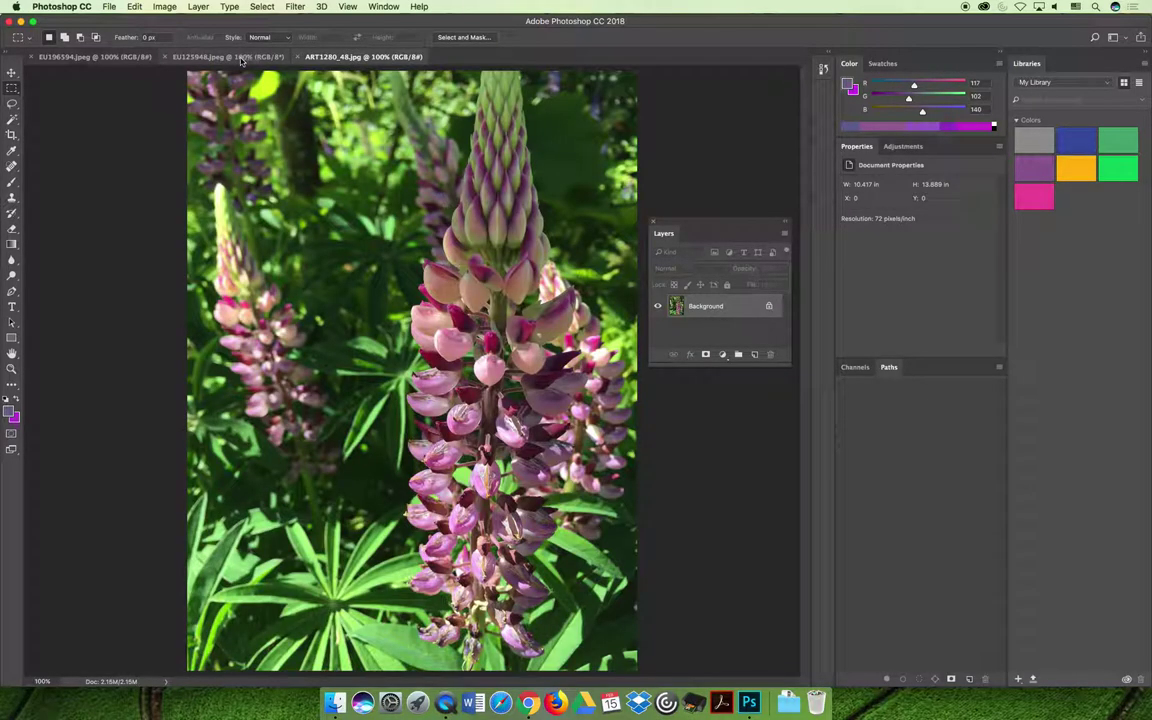
pyautogui.click(236, 57)
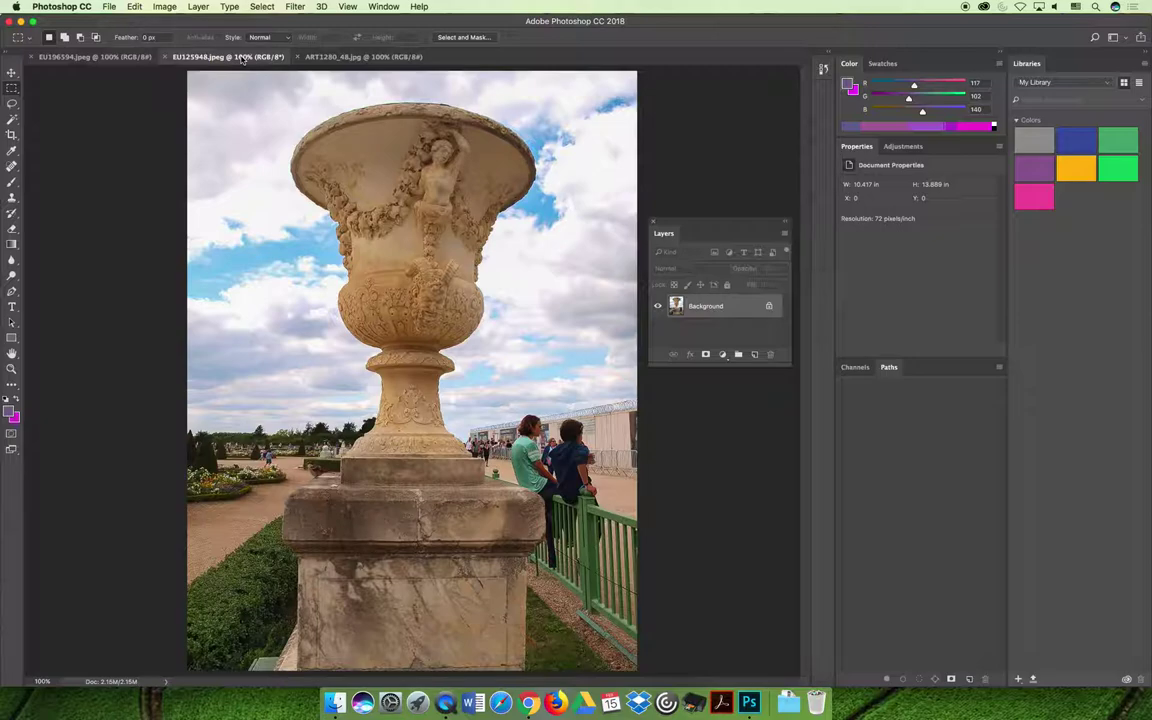
pyautogui.click(328, 55)
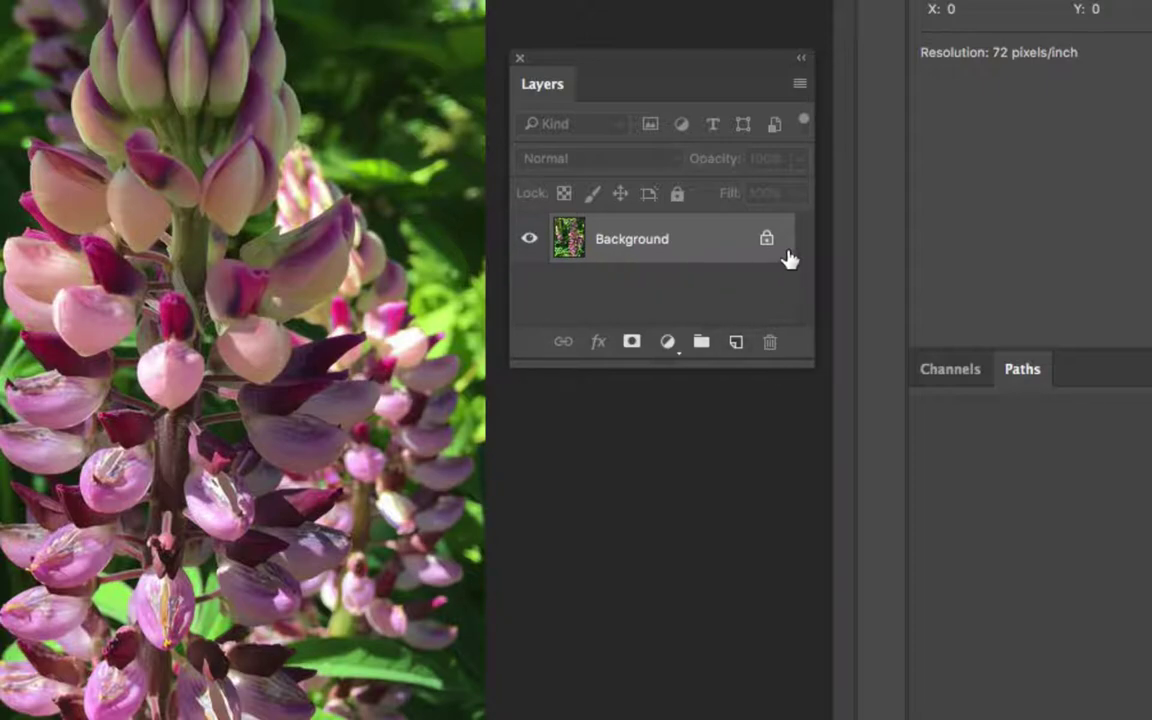
# Step: Unlock the lupine photo's Background as Layer 0 and open the fill/adjustment layer list
pyautogui.doubleClick(635, 252)
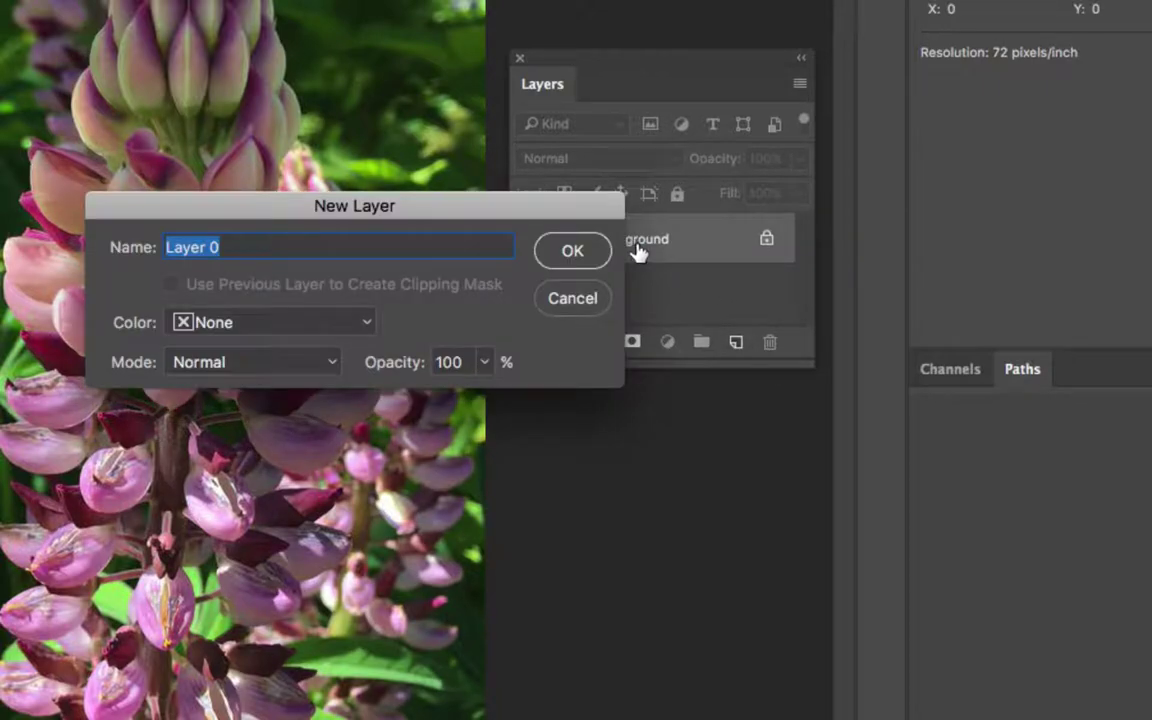
pyautogui.click(574, 251)
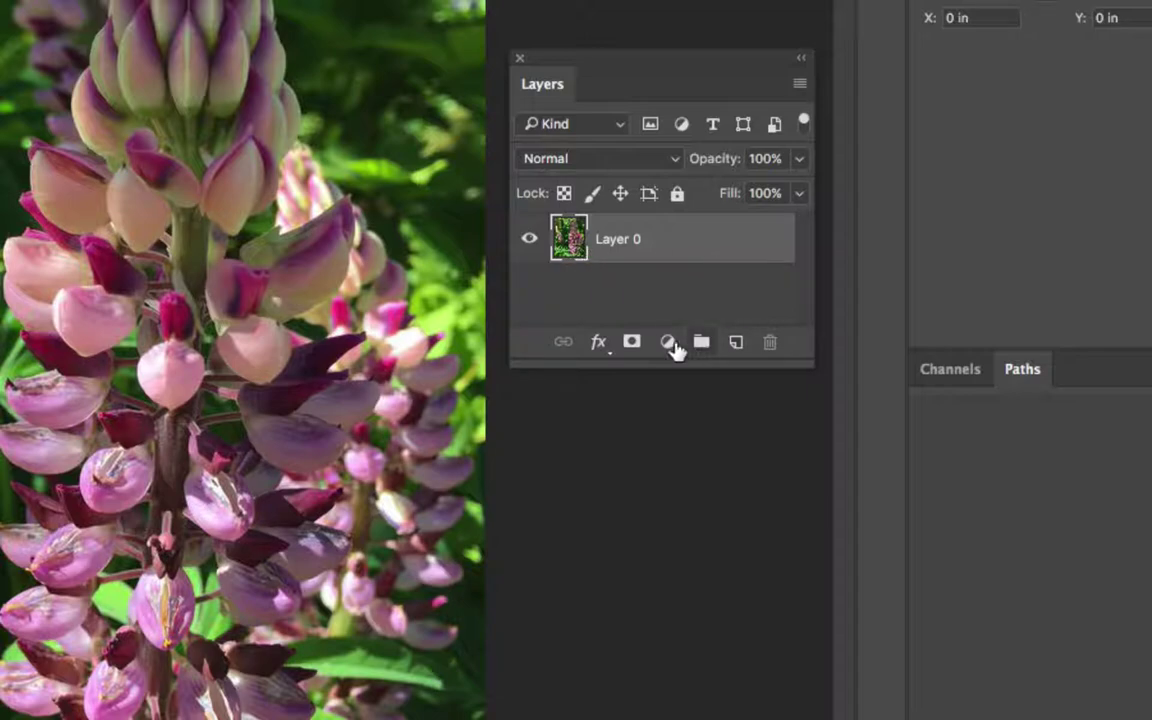
pyautogui.click(667, 343)
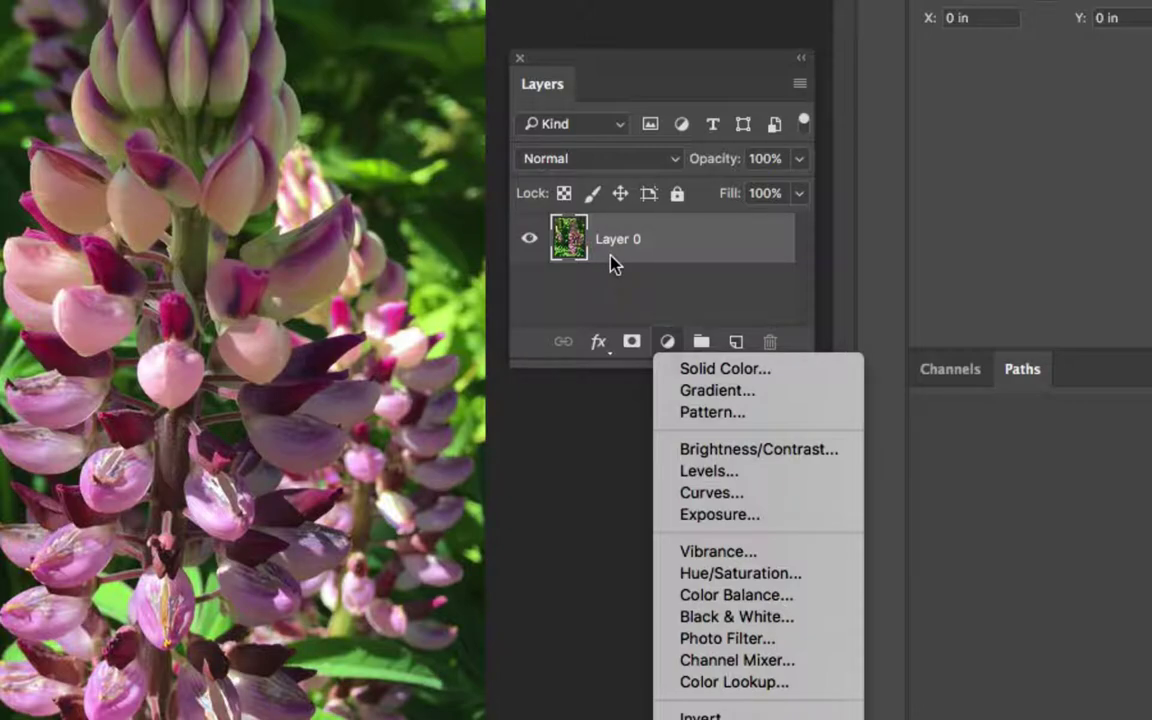
# Step: Add a purple Solid Color fill layer over Layer 0, toggling its visibility to compare
pyautogui.click(700, 372)
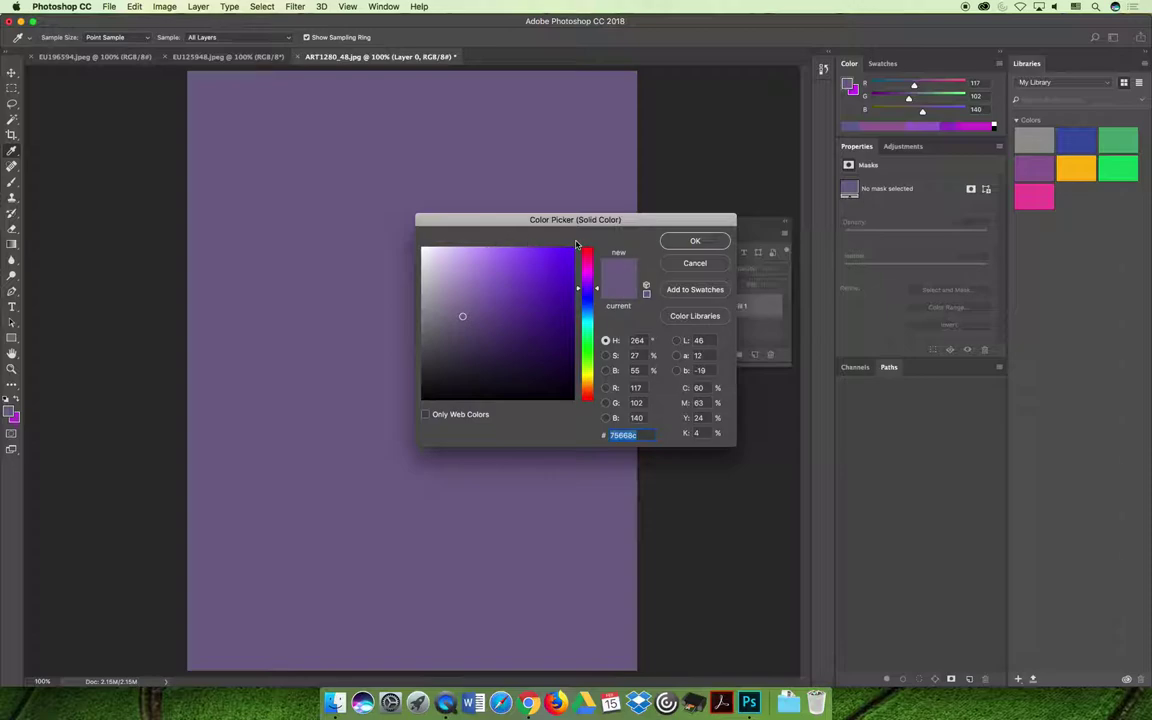
pyautogui.click(696, 241)
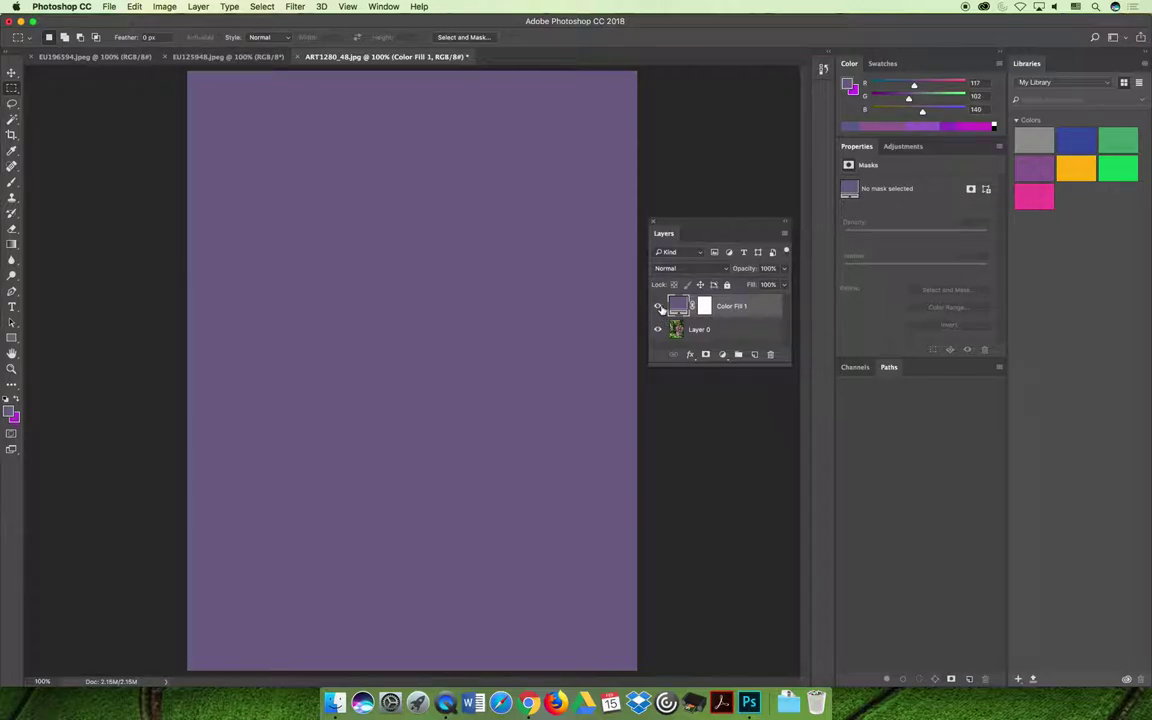
pyautogui.click(658, 306)
pyautogui.click(658, 306)
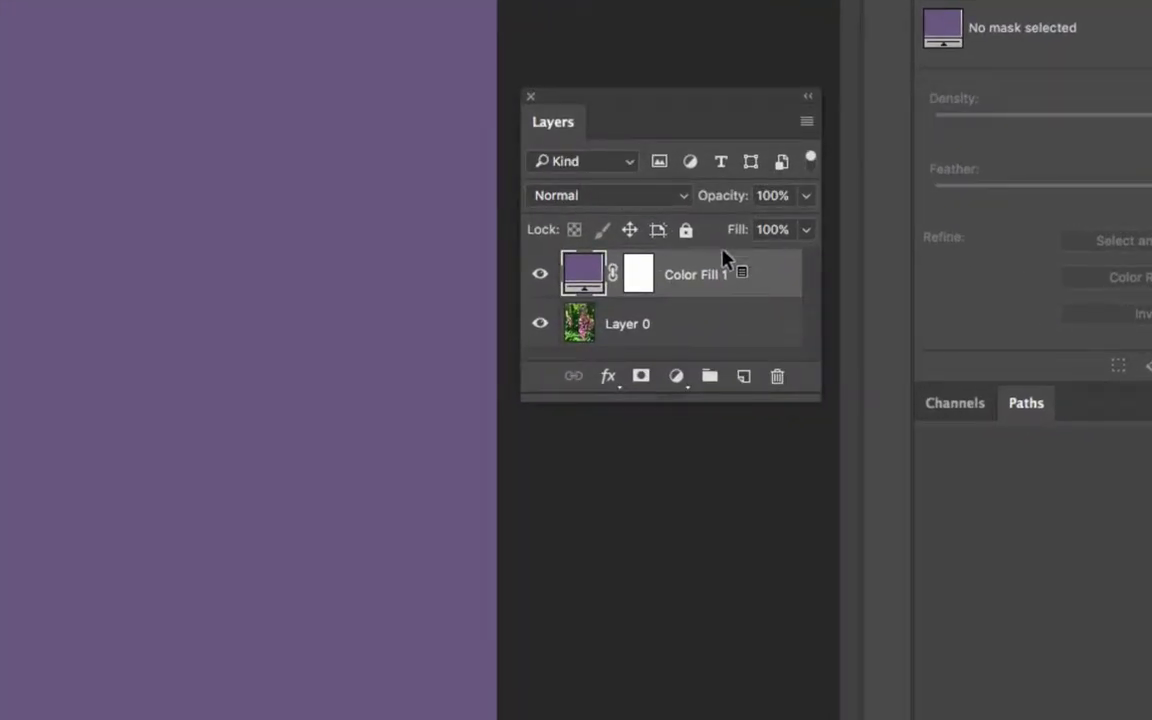
# Step: Try the Darken, Hue and Color blend modes on Color Fill 1
pyautogui.click(684, 198)
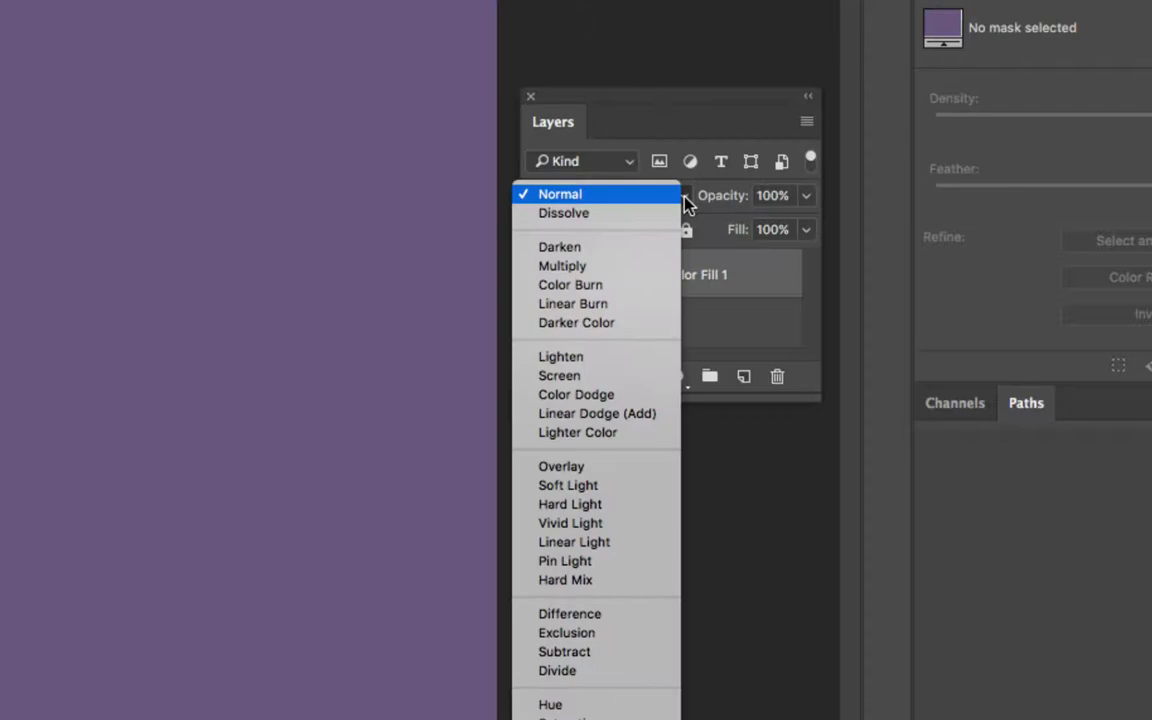
pyautogui.click(660, 250)
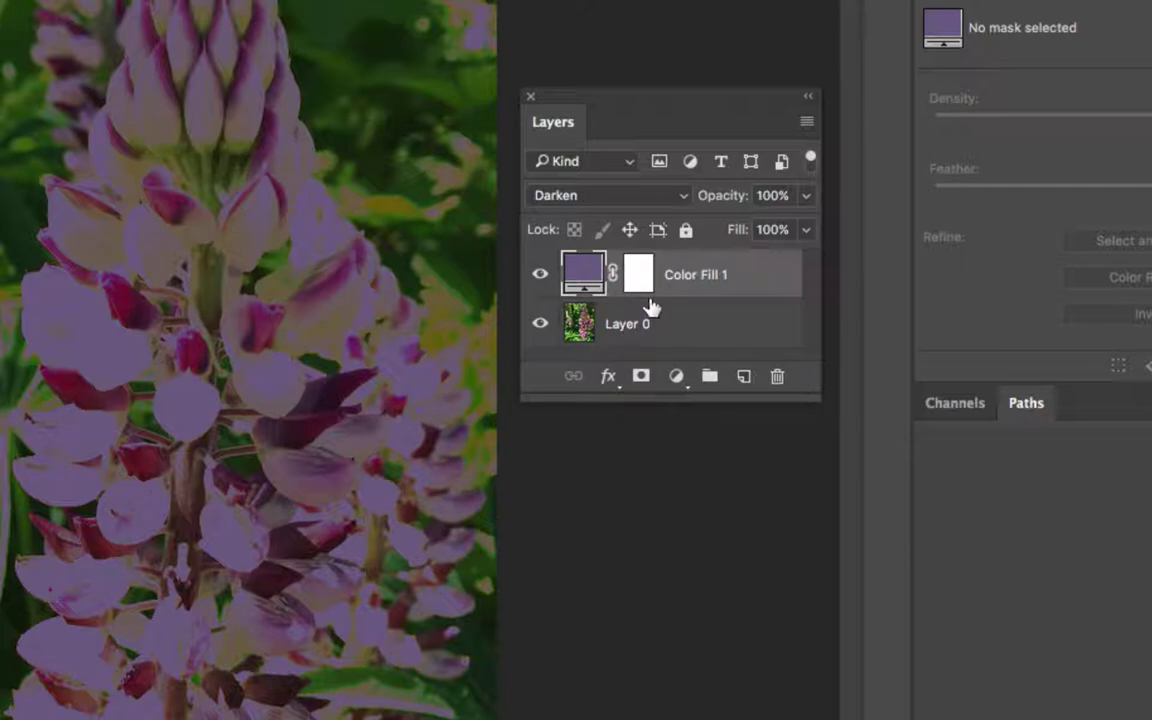
pyautogui.click(673, 197)
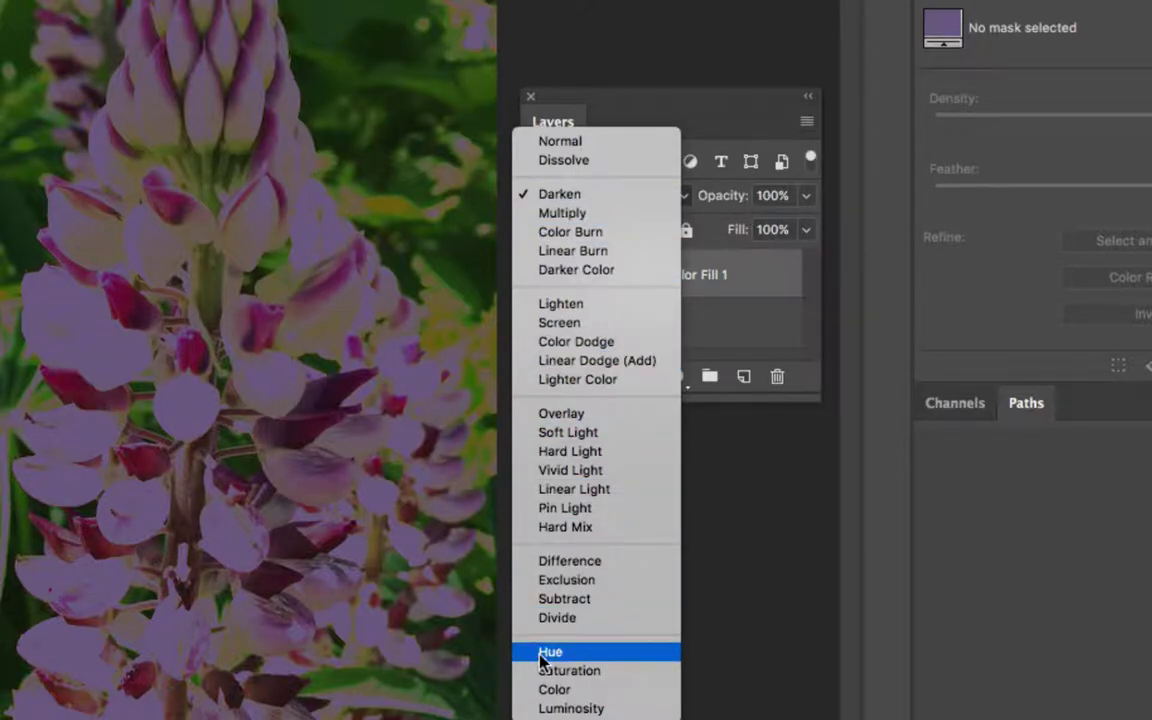
pyautogui.click(568, 655)
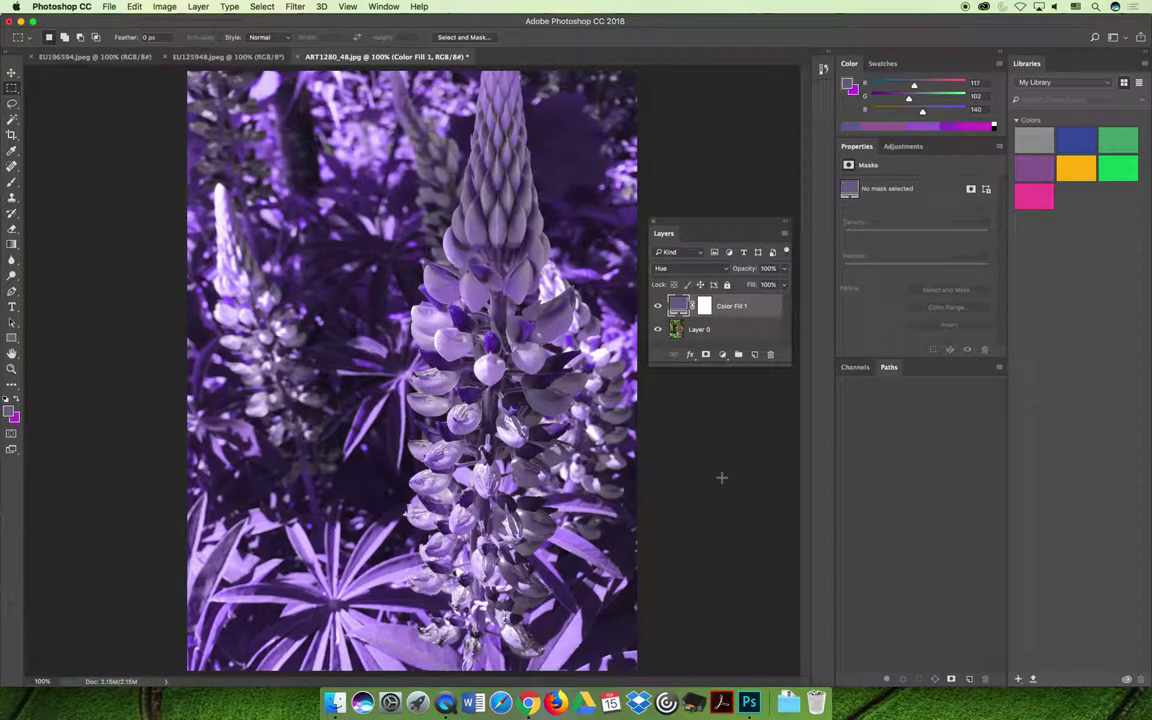
pyautogui.click(700, 269)
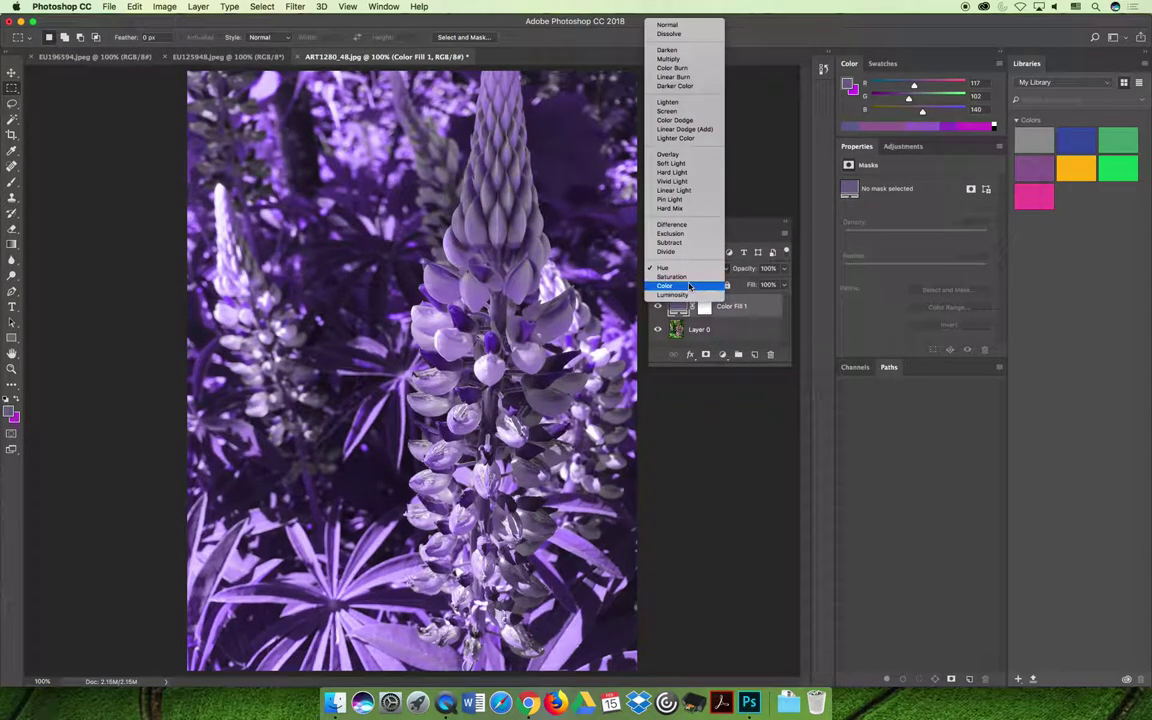
pyautogui.click(689, 287)
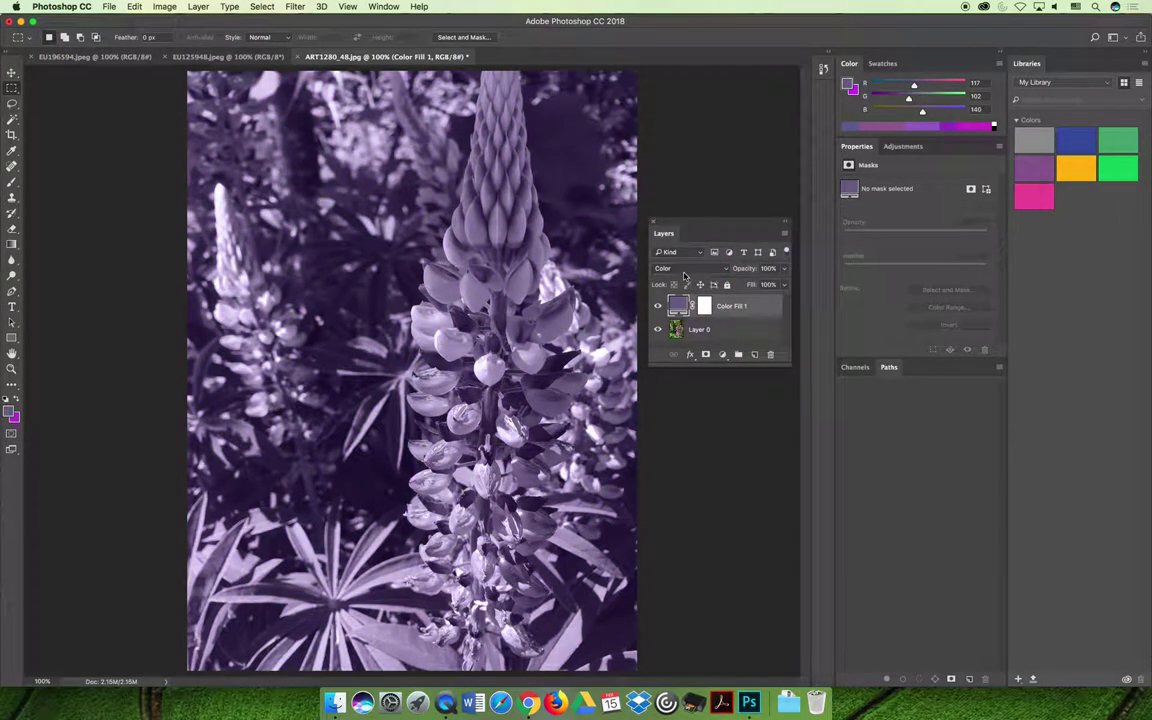
# Step: Compare the Divide and Exclusion blend modes, then settle on Hue for Color Fill 1
pyautogui.click(686, 270)
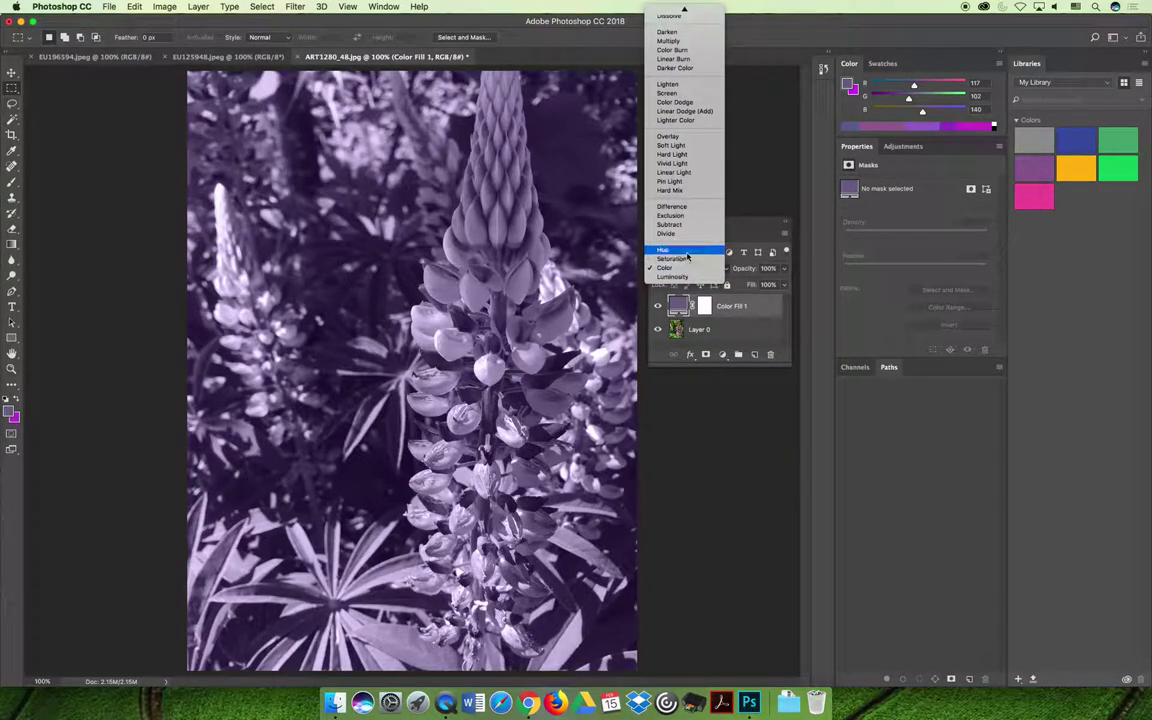
pyautogui.click(684, 249)
pyautogui.click(684, 268)
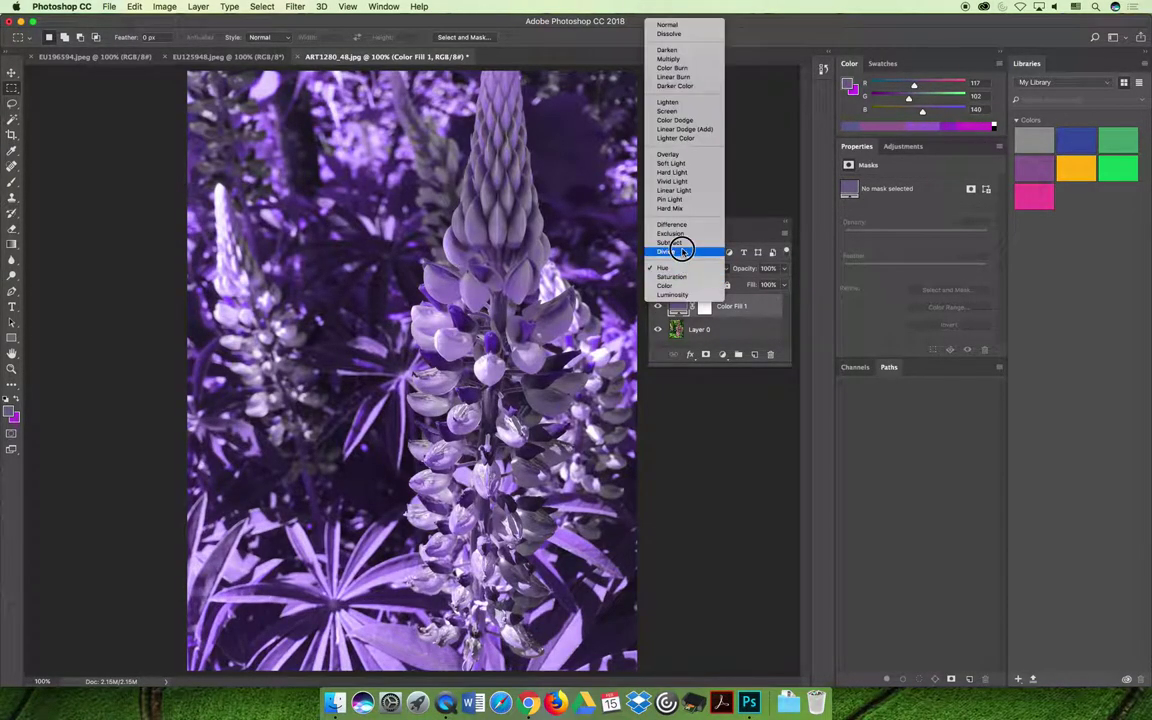
pyautogui.click(678, 251)
pyautogui.click(689, 270)
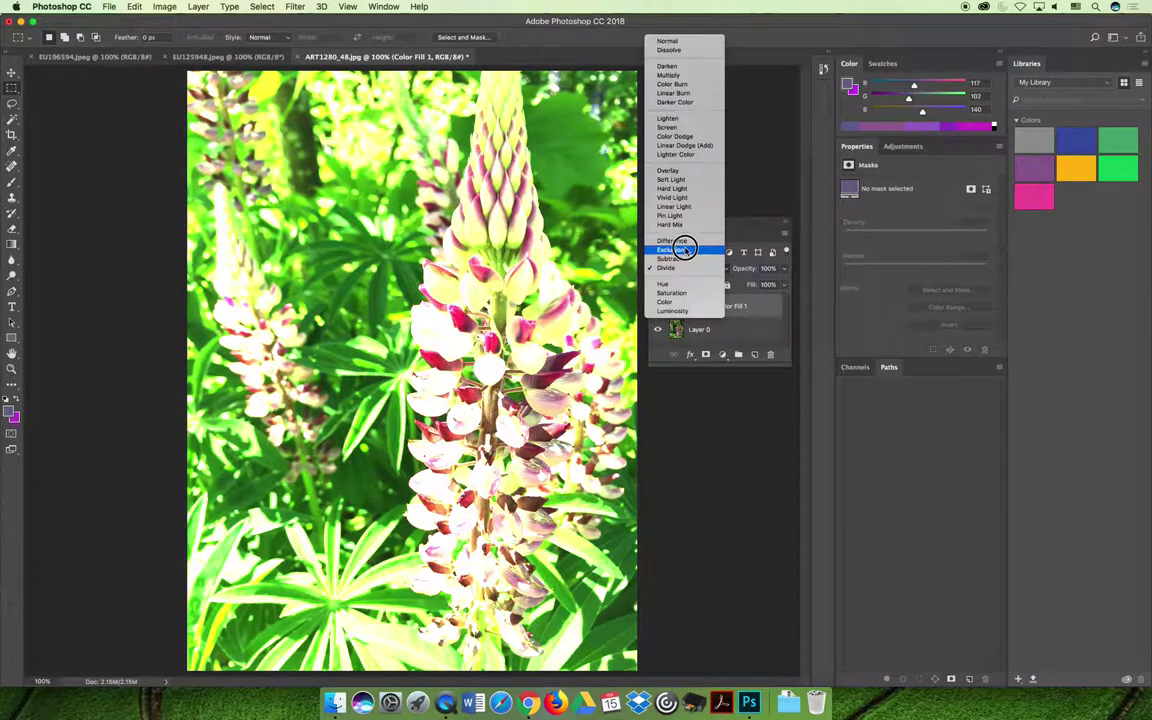
pyautogui.click(681, 248)
pyautogui.click(684, 272)
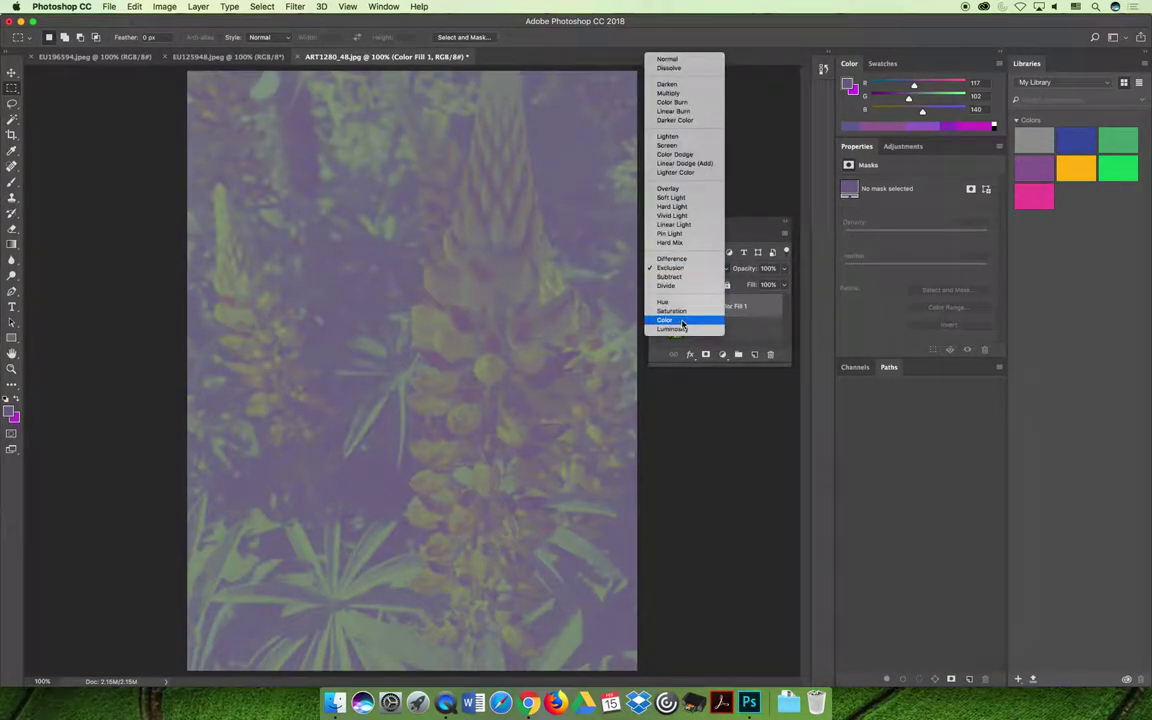
pyautogui.click(682, 306)
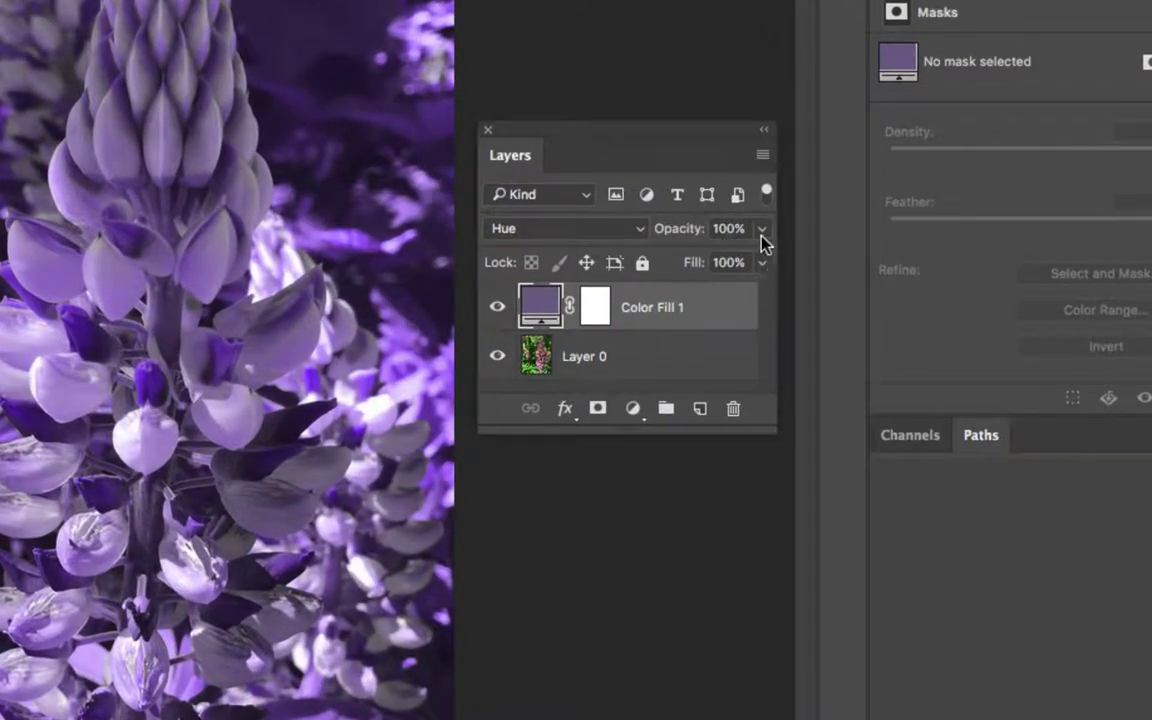
# Step: Lower Color Fill 1's opacity to 57%, toggling its visibility to compare
pyautogui.click(762, 230)
pyautogui.moveTo(761, 262); pyautogui.dragTo(680, 288)
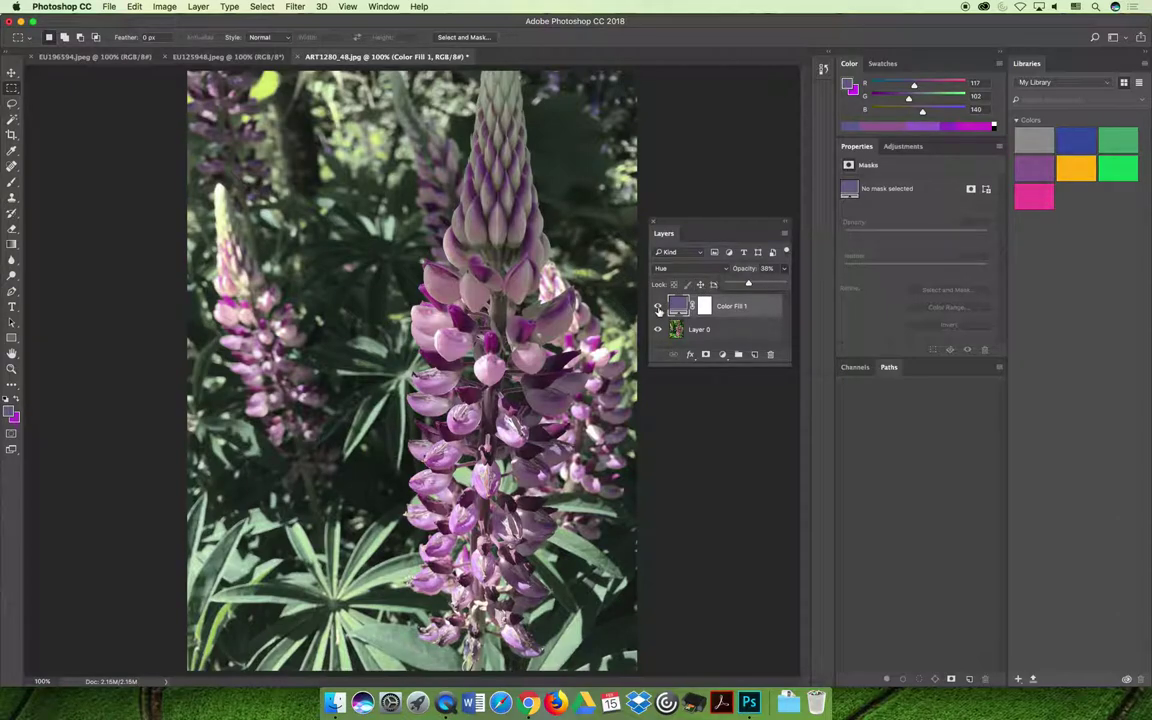
pyautogui.click(658, 307)
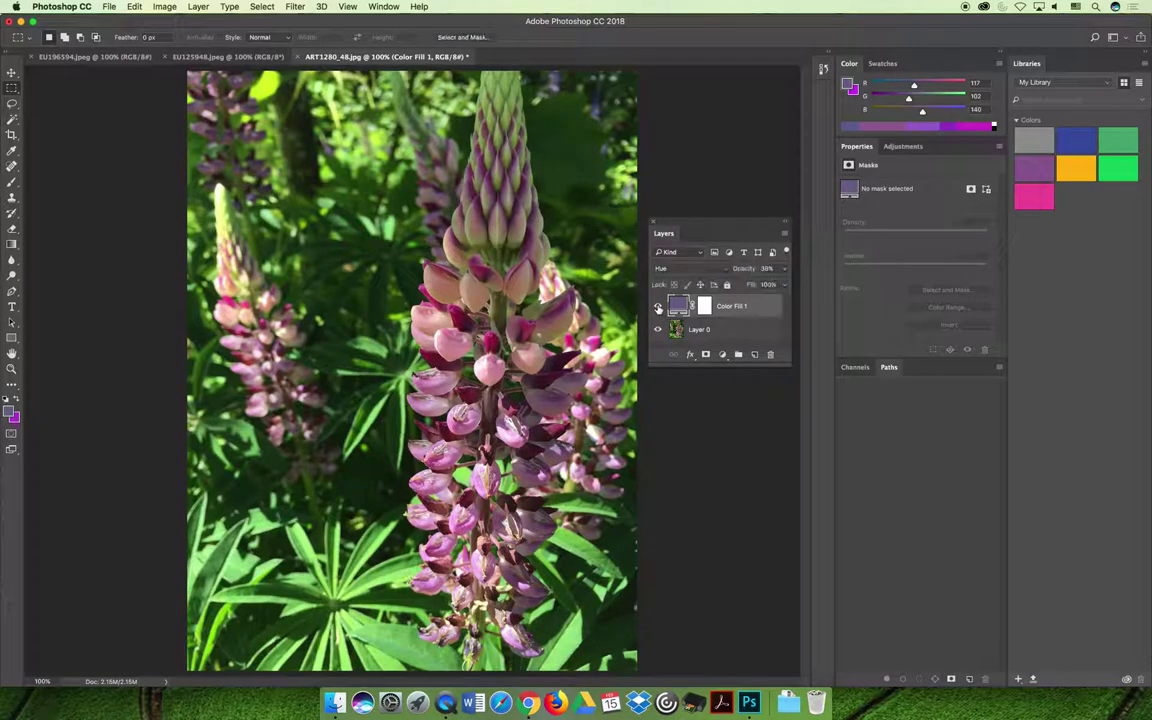
pyautogui.click(658, 307)
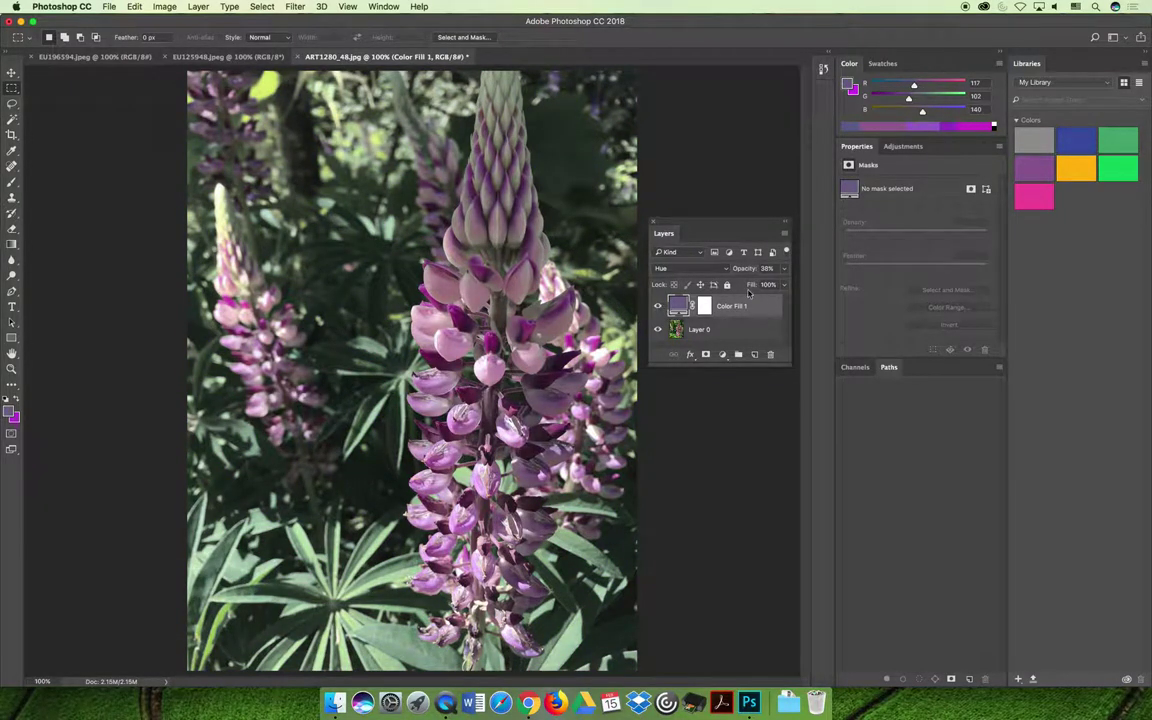
pyautogui.click(784, 268)
pyautogui.moveTo(749, 284)
pyautogui.mouseDown()
pyautogui.moveTo(662, 258)
pyautogui.moveTo(773, 286)
pyautogui.moveTo(759, 287)
pyautogui.mouseUp()
pyautogui.click(738, 330)
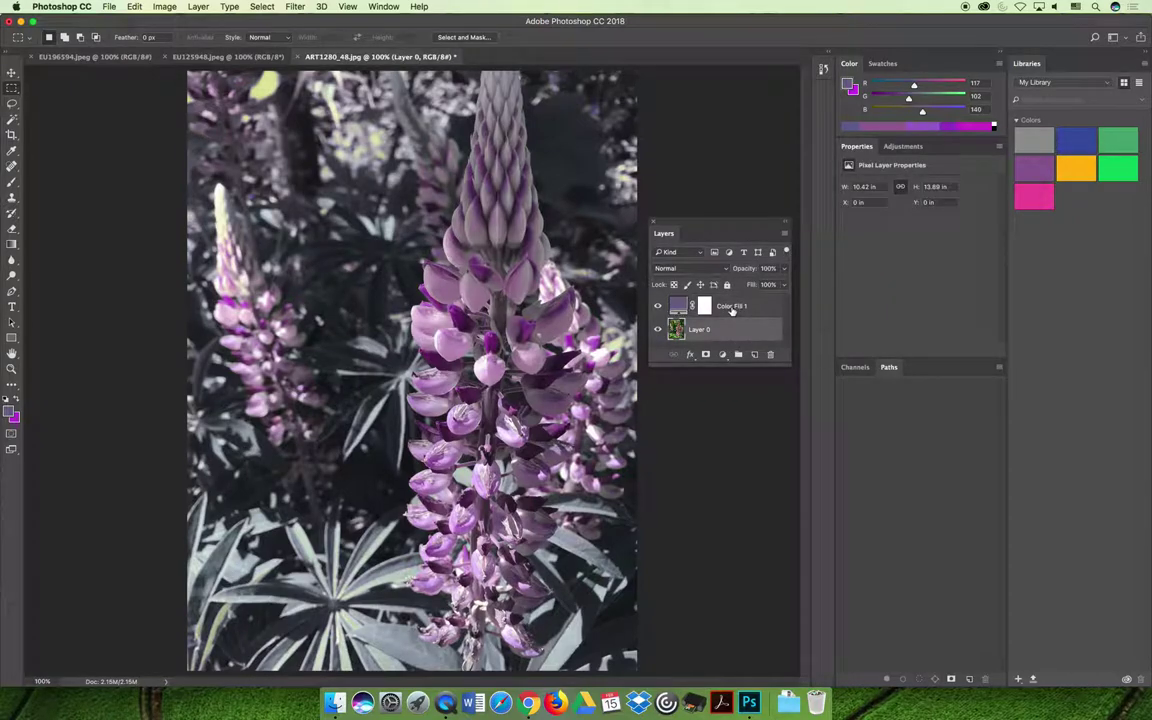
# Step: Restore Color Fill 1 to 100% opacity and try pink shades for its colour
pyautogui.click(735, 306)
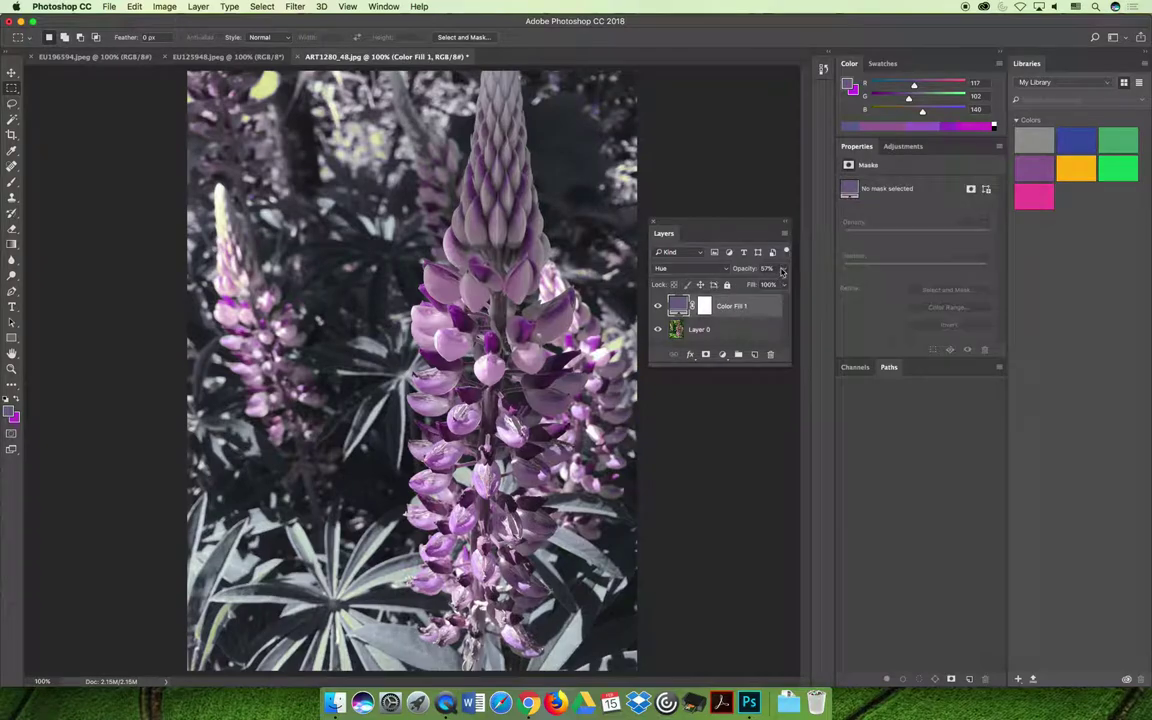
pyautogui.press('0')
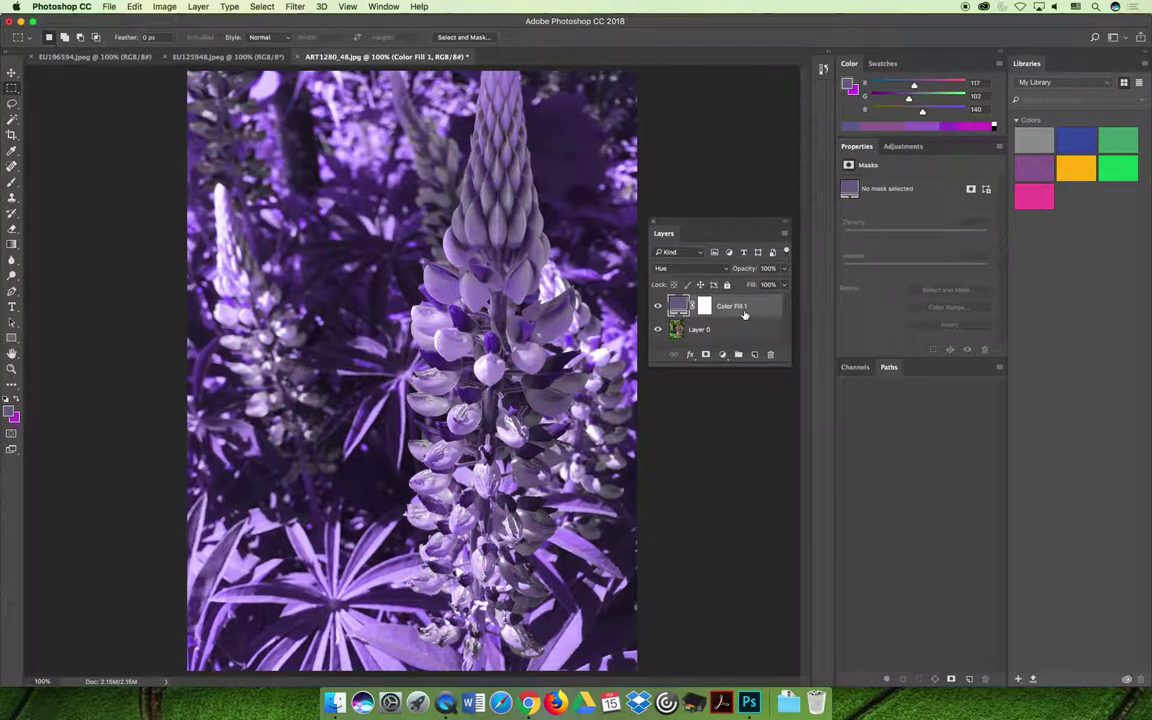
pyautogui.doubleClick(679, 307)
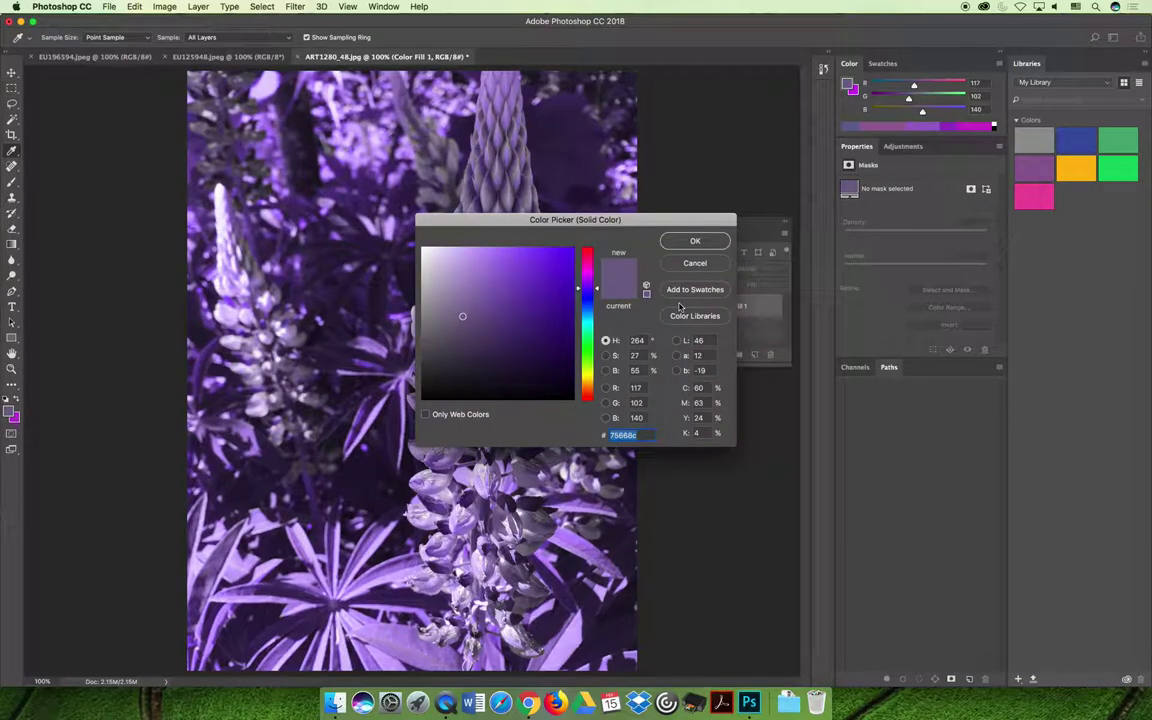
pyautogui.click(596, 270)
pyautogui.moveTo(596, 270); pyautogui.dragTo(596, 253)
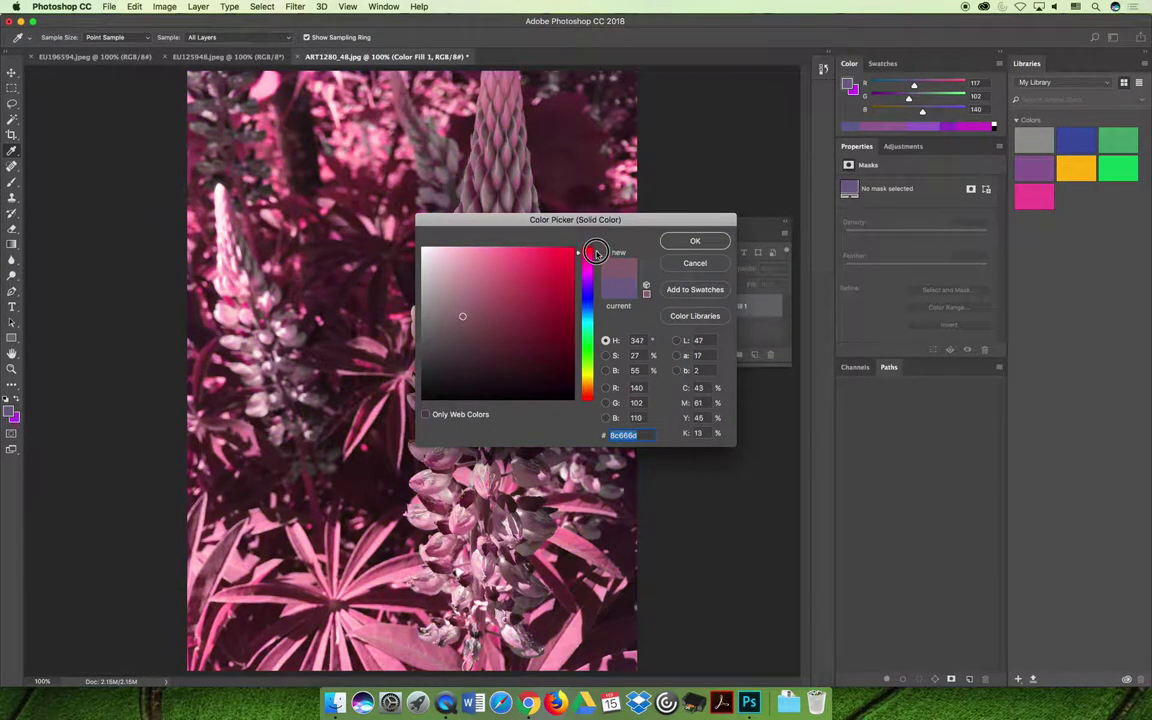
pyautogui.moveTo(530, 219); pyautogui.dragTo(719, 172)
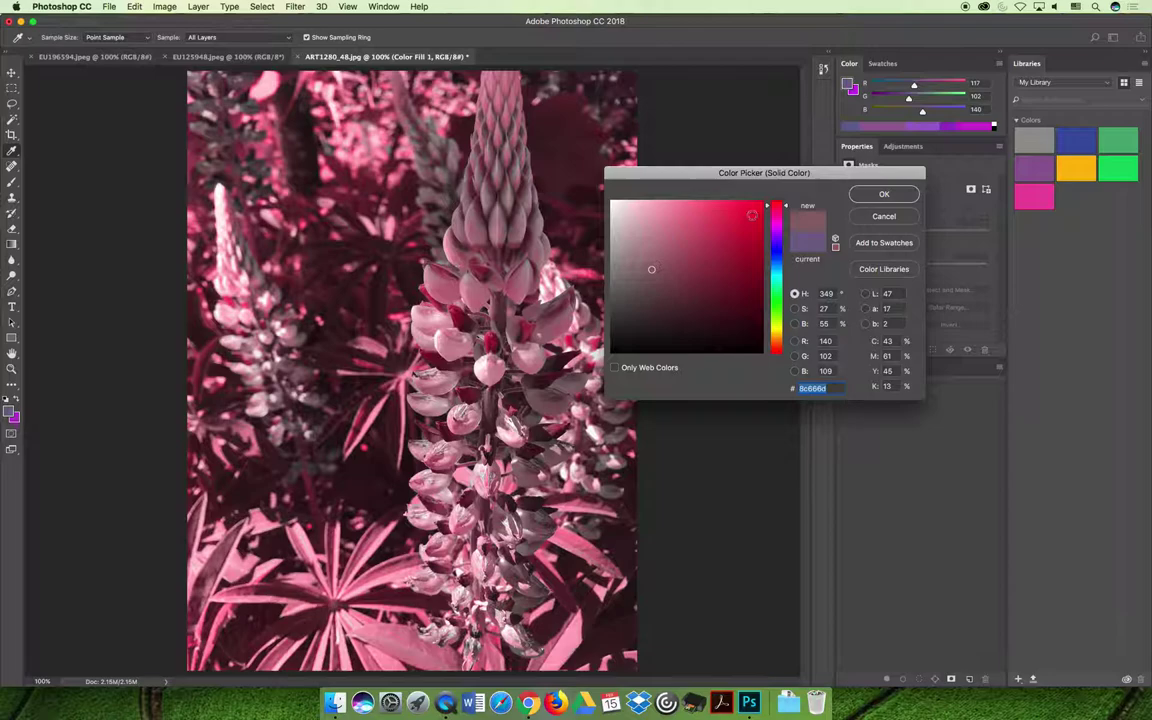
pyautogui.click(689, 238)
# Step: Settle on an orange fill colour, then switch to the EU125948.jpeg urn photo
pyautogui.click(759, 205)
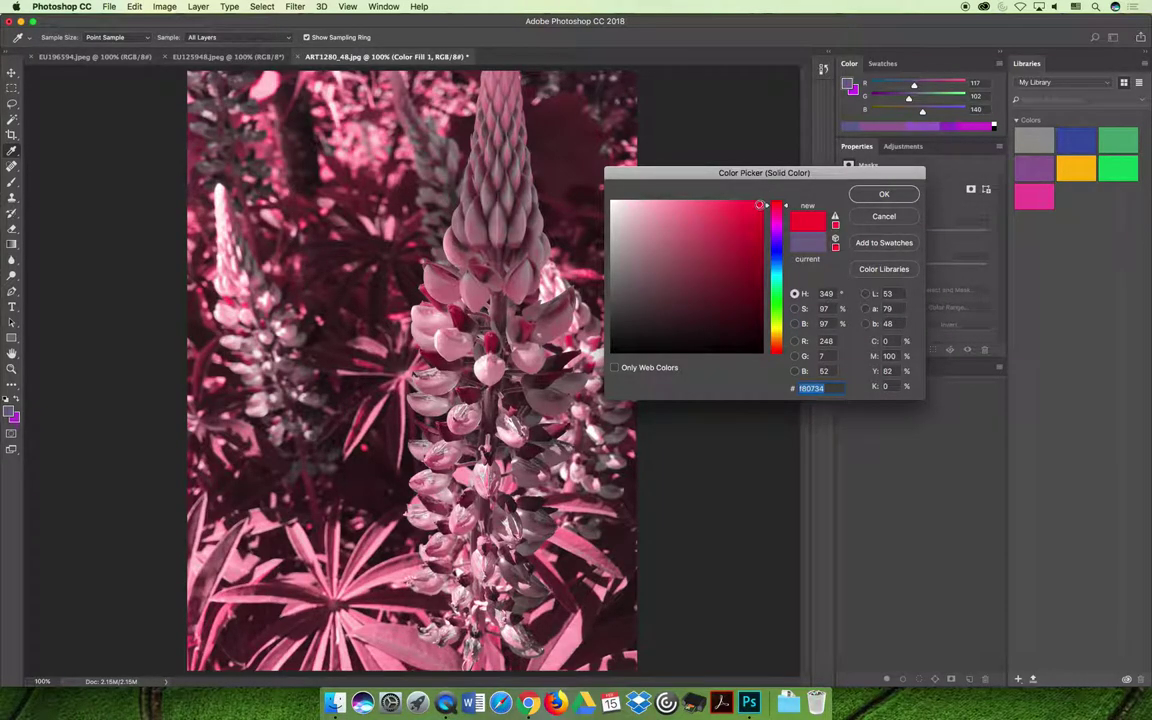
pyautogui.click(776, 293)
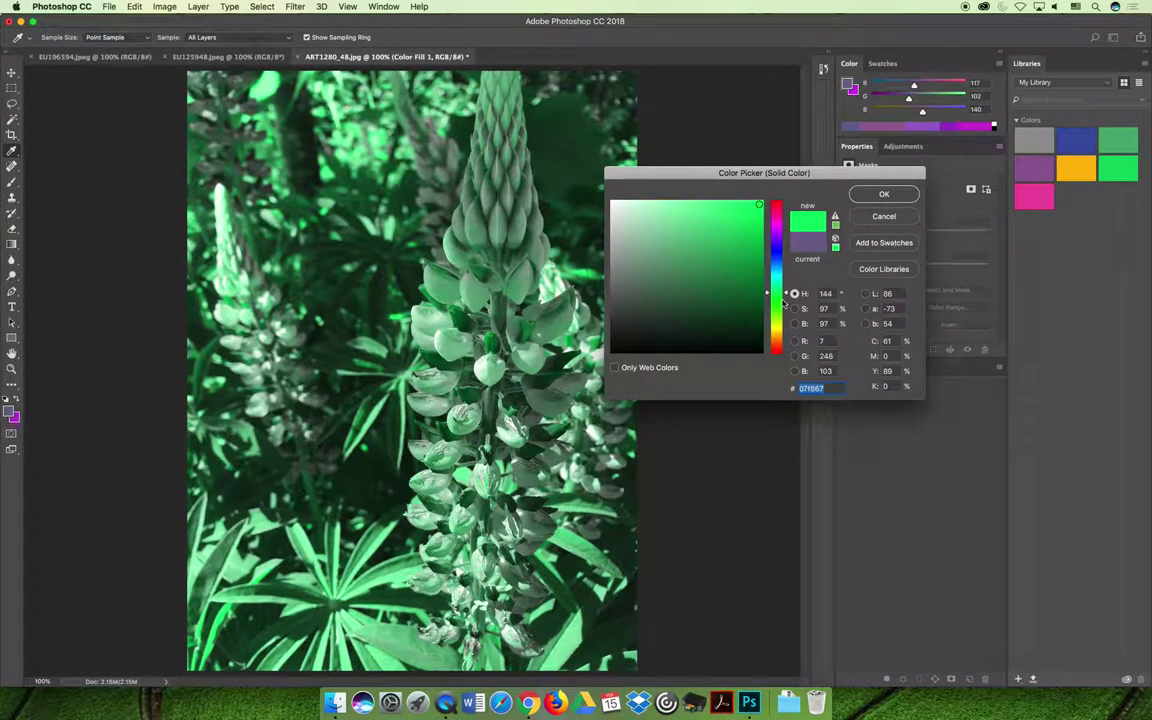
pyautogui.moveTo(776, 293); pyautogui.dragTo(776, 343)
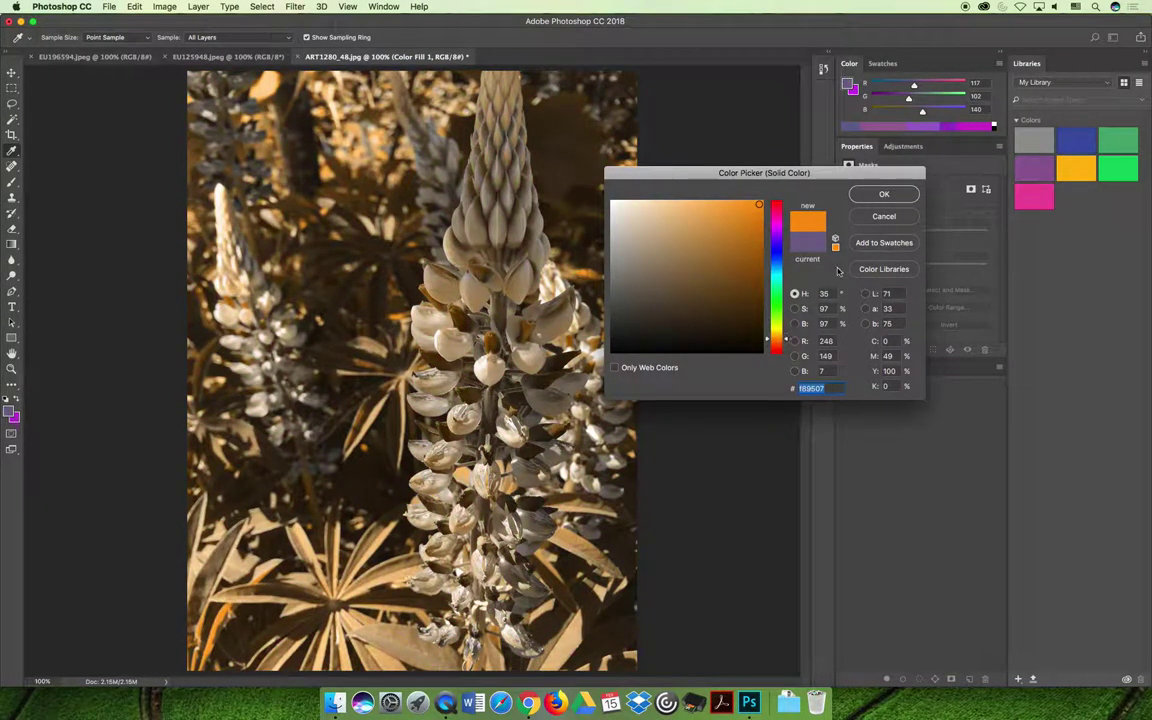
pyautogui.click(853, 195)
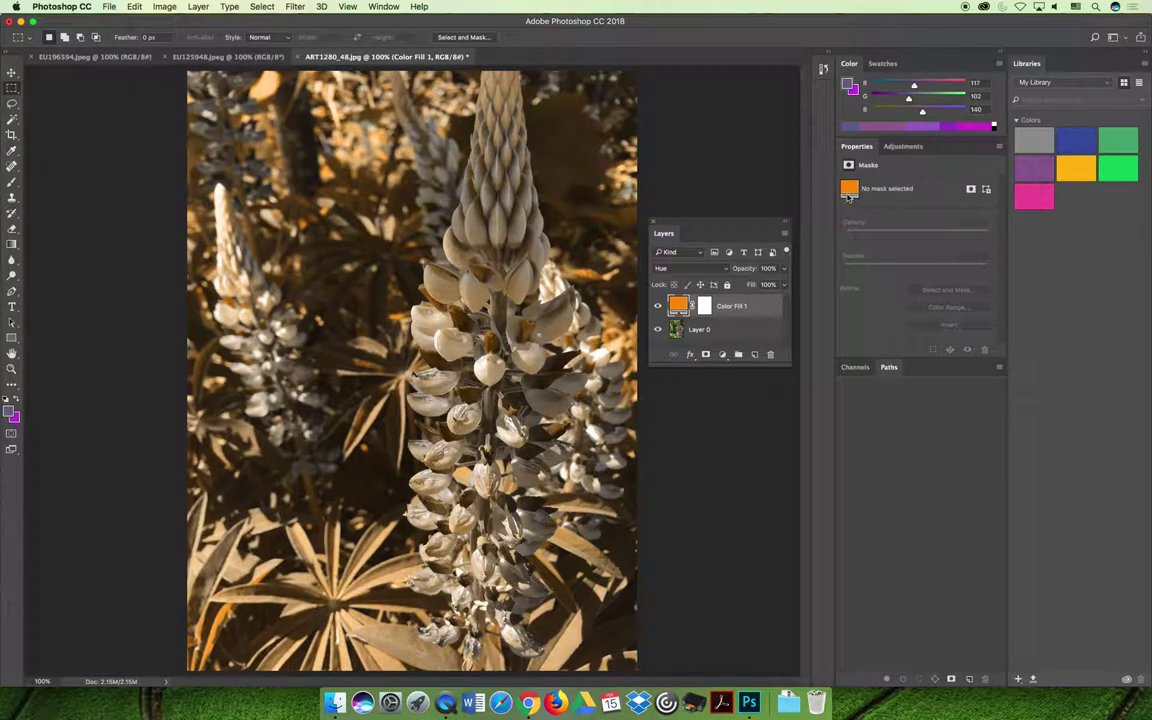
pyautogui.click(228, 56)
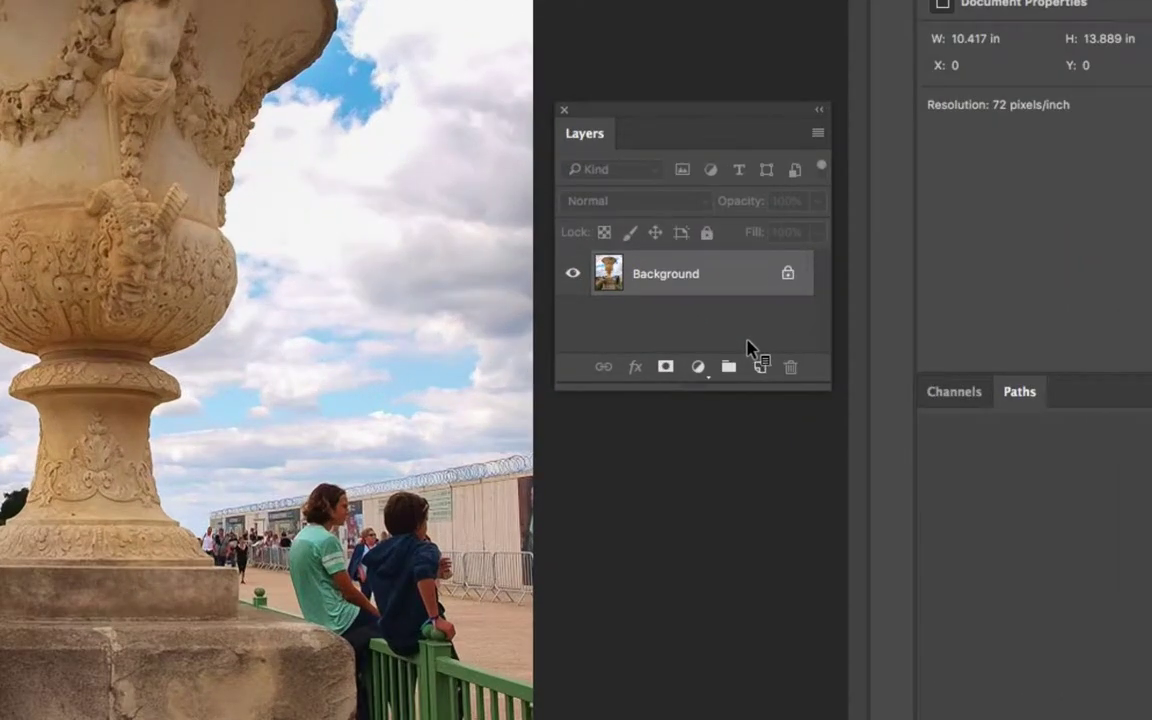
# Step: Add an orange (ce961e) Solid Color fill layer over the urn photo and enlarge the Layers panel
pyautogui.click(697, 367)
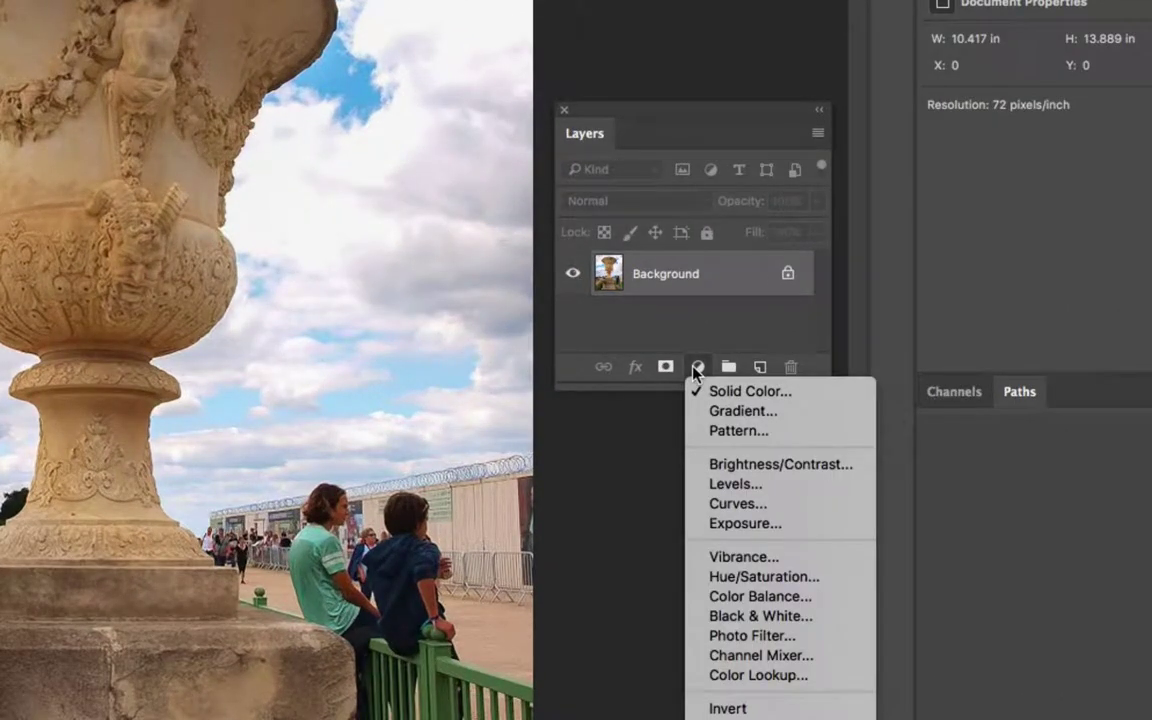
pyautogui.click(752, 394)
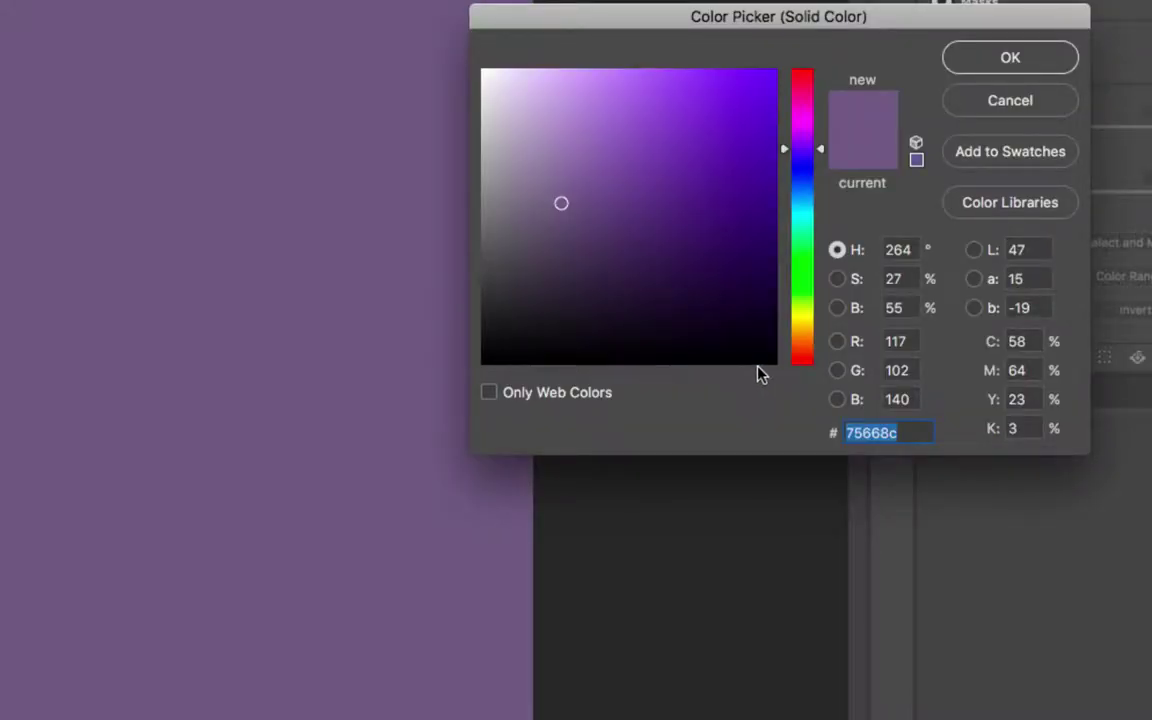
pyautogui.click(805, 331)
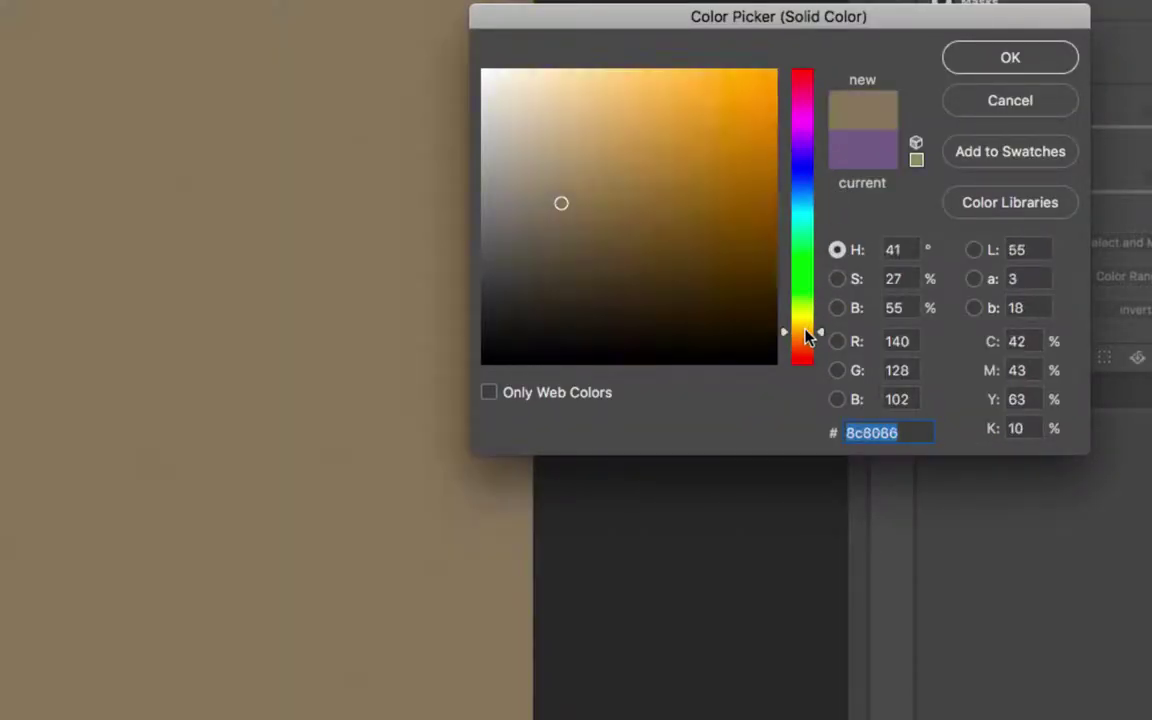
pyautogui.moveTo(729, 172); pyautogui.dragTo(734, 125)
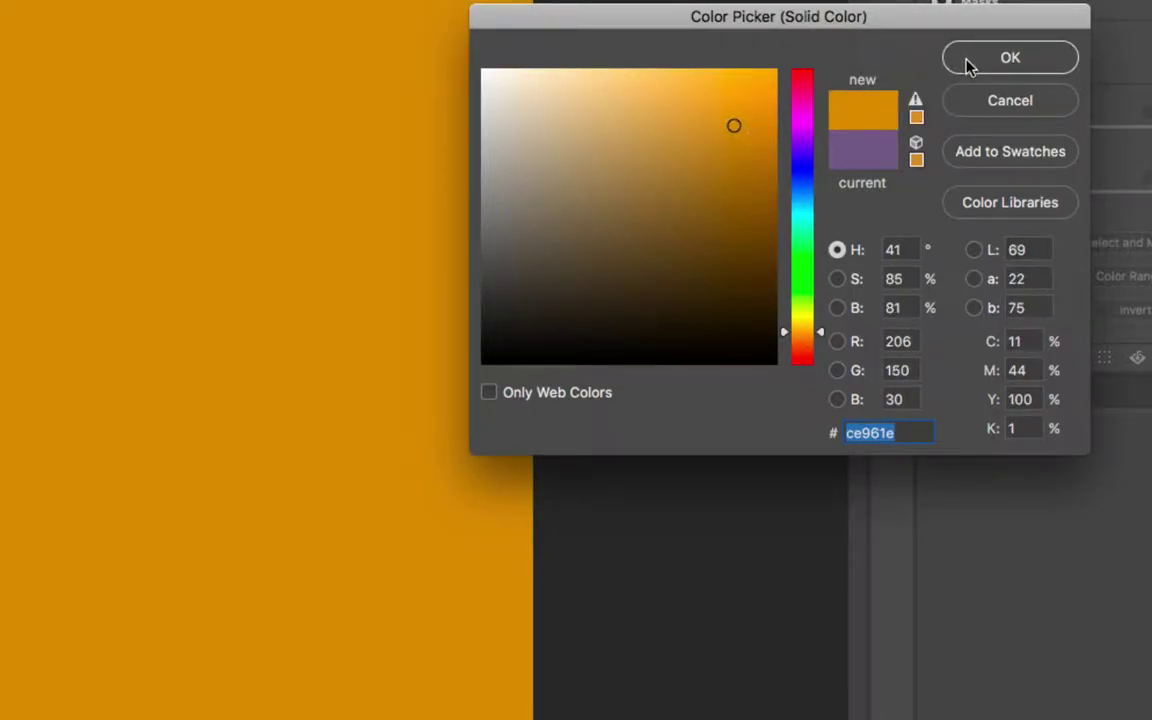
pyautogui.click(1010, 58)
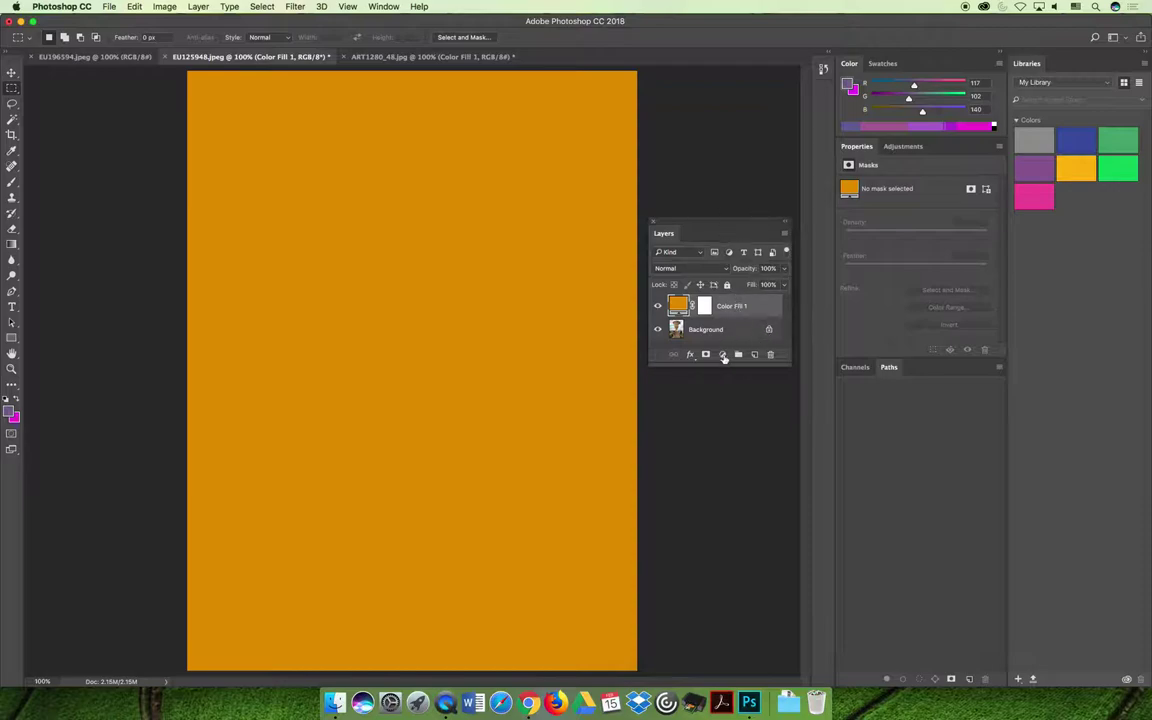
pyautogui.moveTo(717, 364); pyautogui.dragTo(715, 415)
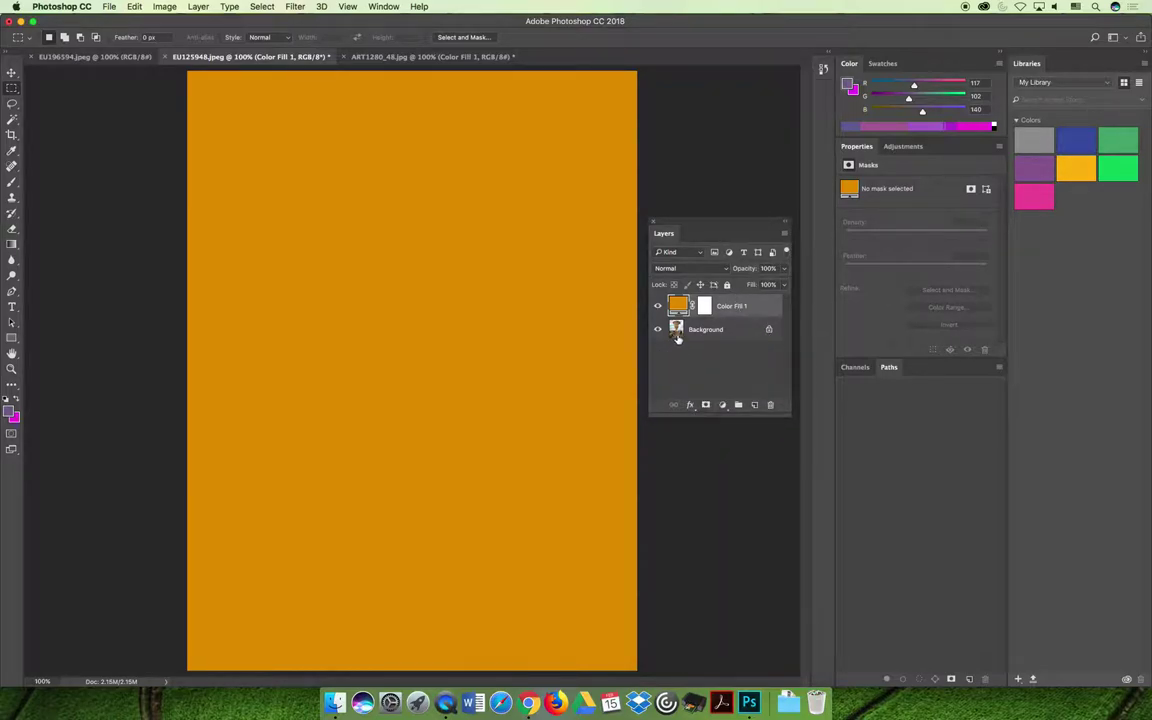
# Step: Convert the urn's Background to Layer 0 and move Color Fill 1 beneath it
pyautogui.doubleClick(700, 329)
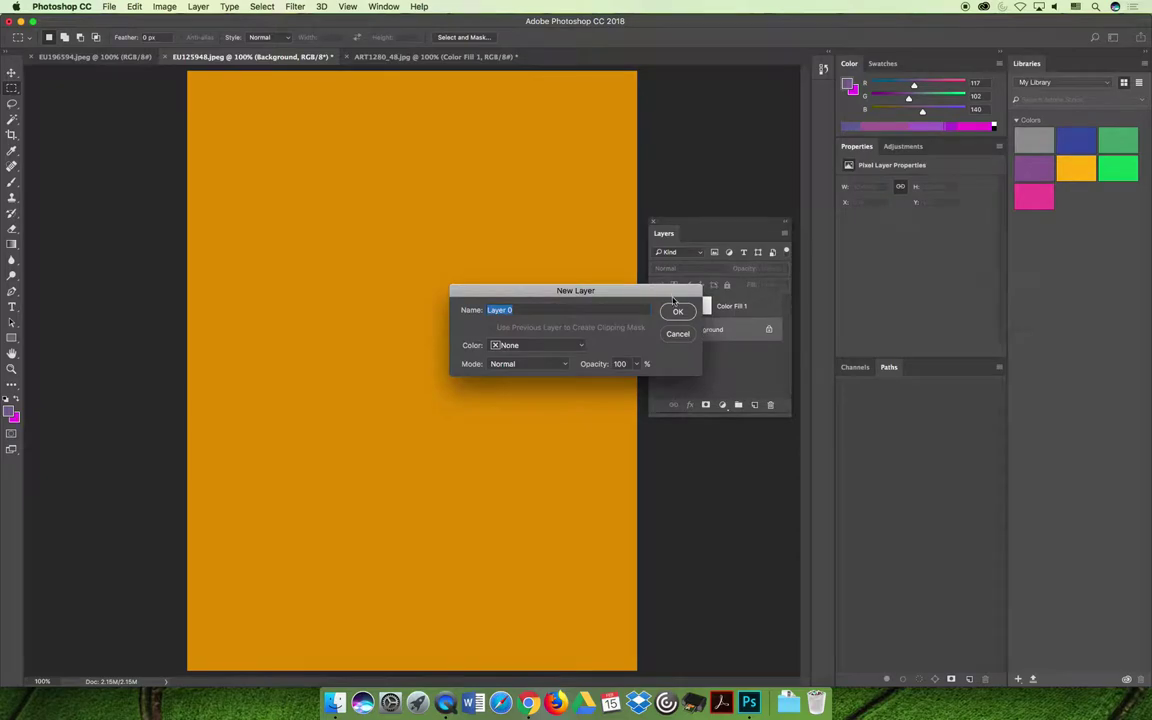
pyautogui.click(676, 310)
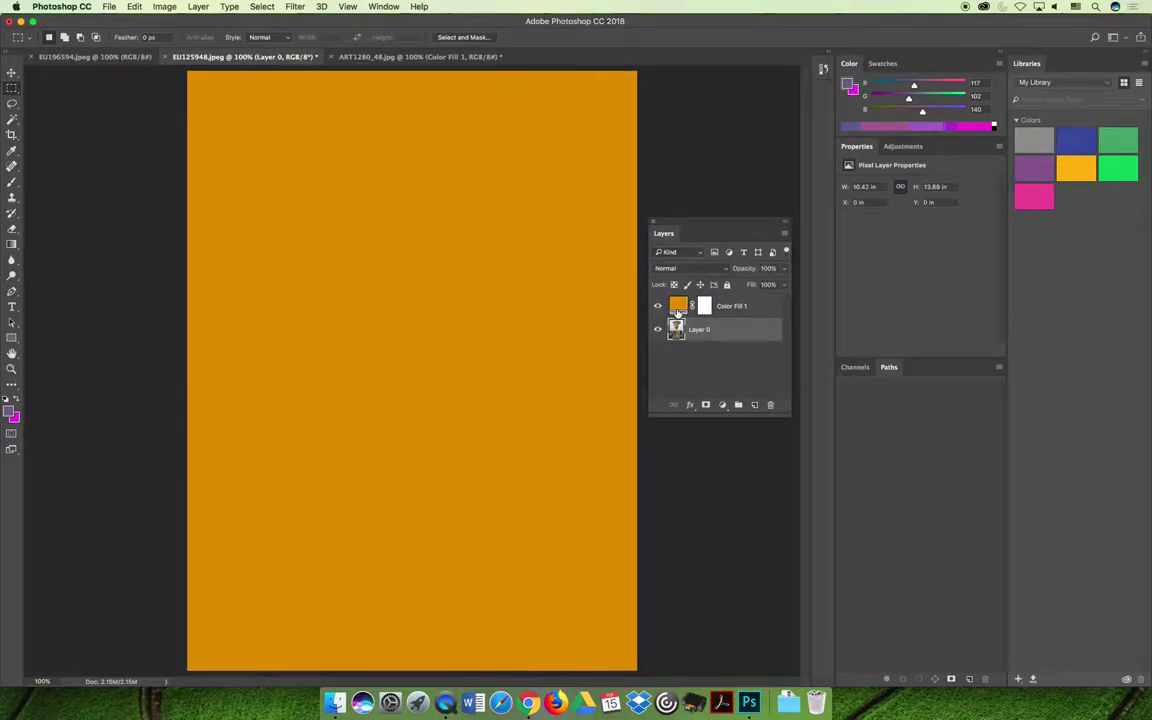
pyautogui.click(745, 308)
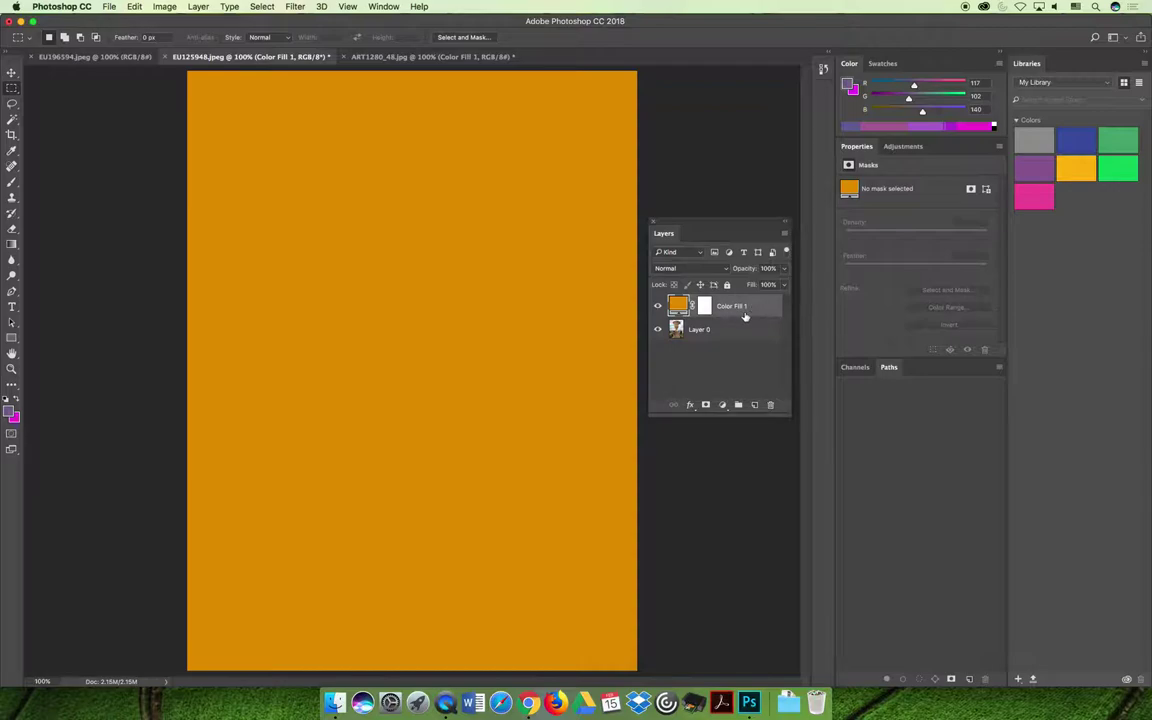
pyautogui.moveTo(730, 307); pyautogui.dragTo(736, 339)
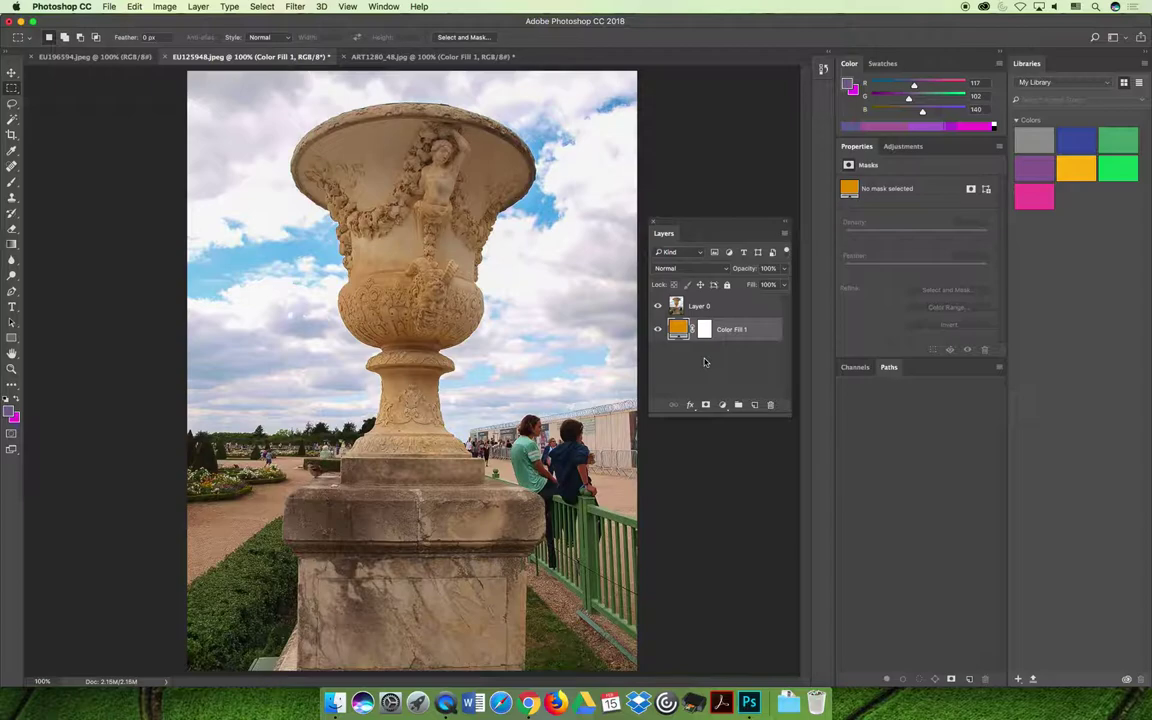
# Step: Erase the background on both sides of the urn on Layer 0 with the Eraser
pyautogui.click(740, 310)
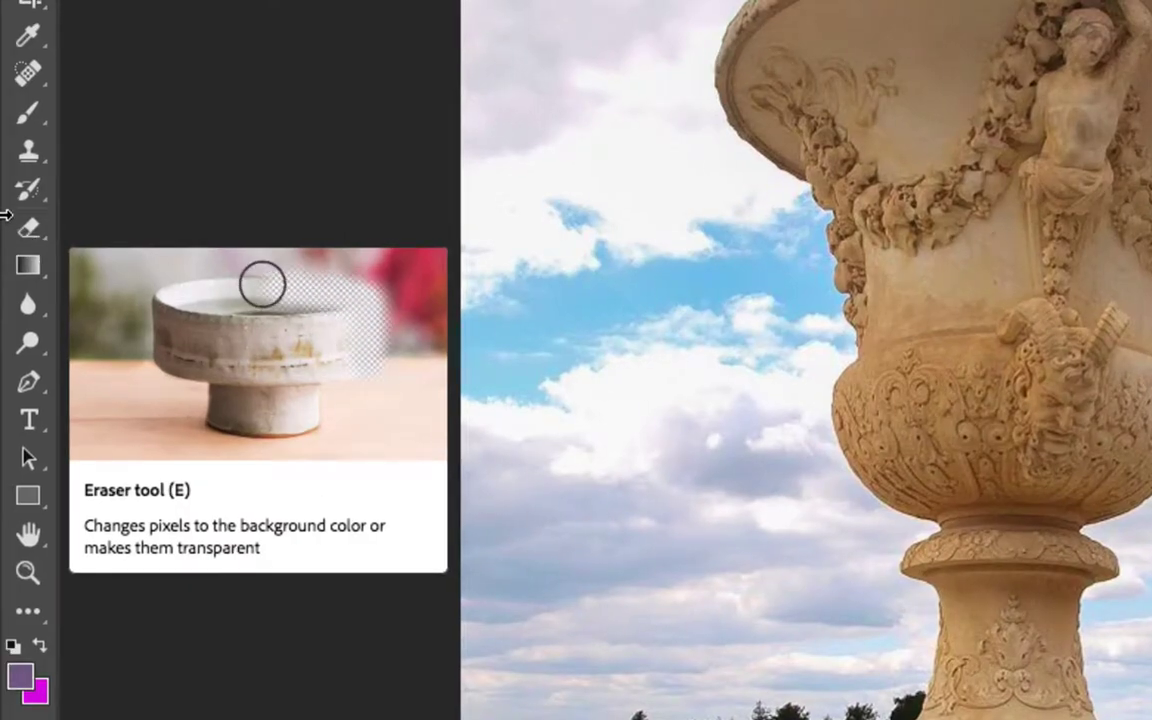
pyautogui.click(28, 228)
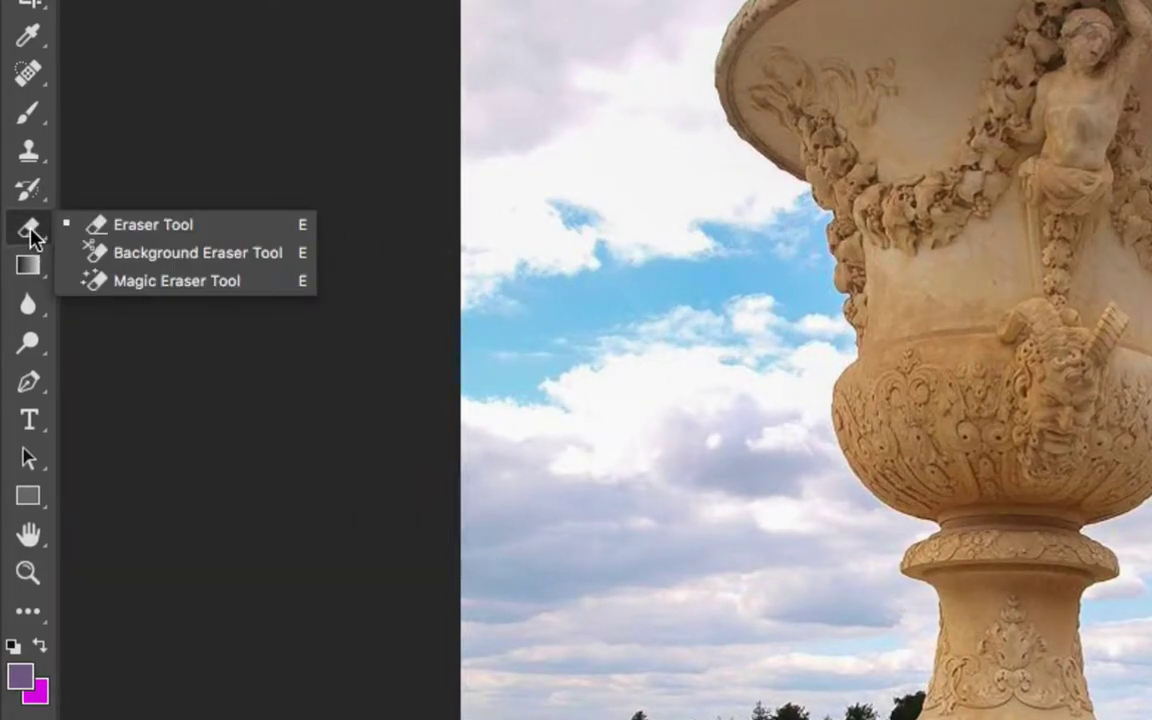
pyautogui.click(140, 233)
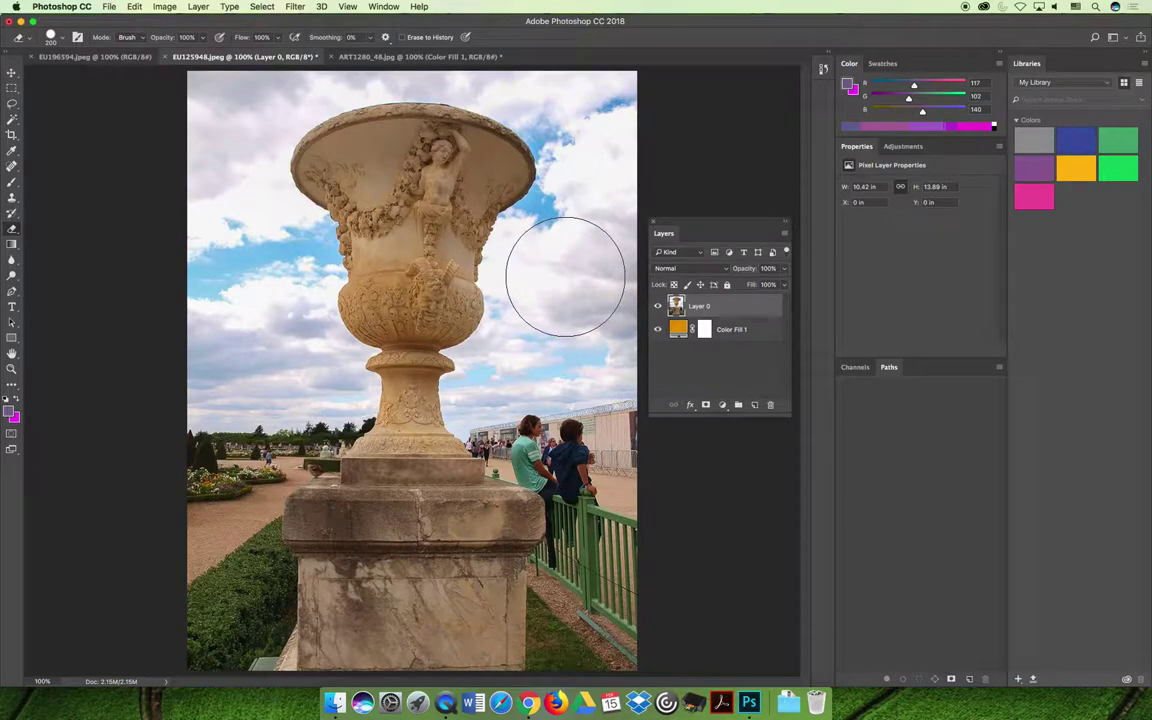
pyautogui.moveTo(565, 276)
pyautogui.mouseDown()
pyautogui.moveTo(595, 260)
pyautogui.moveTo(615, 203)
pyautogui.moveTo(614, 107)
pyautogui.moveTo(624, 226)
pyautogui.moveTo(607, 299)
pyautogui.moveTo(556, 400)
pyautogui.moveTo(626, 458)
pyautogui.moveTo(622, 377)
pyautogui.moveTo(629, 447)
pyautogui.moveTo(598, 665)
pyautogui.mouseUp()
pyautogui.moveTo(181, 191)
pyautogui.mouseDown()
pyautogui.moveTo(191, 110)
pyautogui.moveTo(205, 268)
pyautogui.moveTo(276, 386)
pyautogui.moveTo(224, 443)
pyautogui.moveTo(210, 336)
pyautogui.moveTo(211, 557)
pyautogui.moveTo(198, 601)
pyautogui.moveTo(147, 630)
pyautogui.mouseUp()
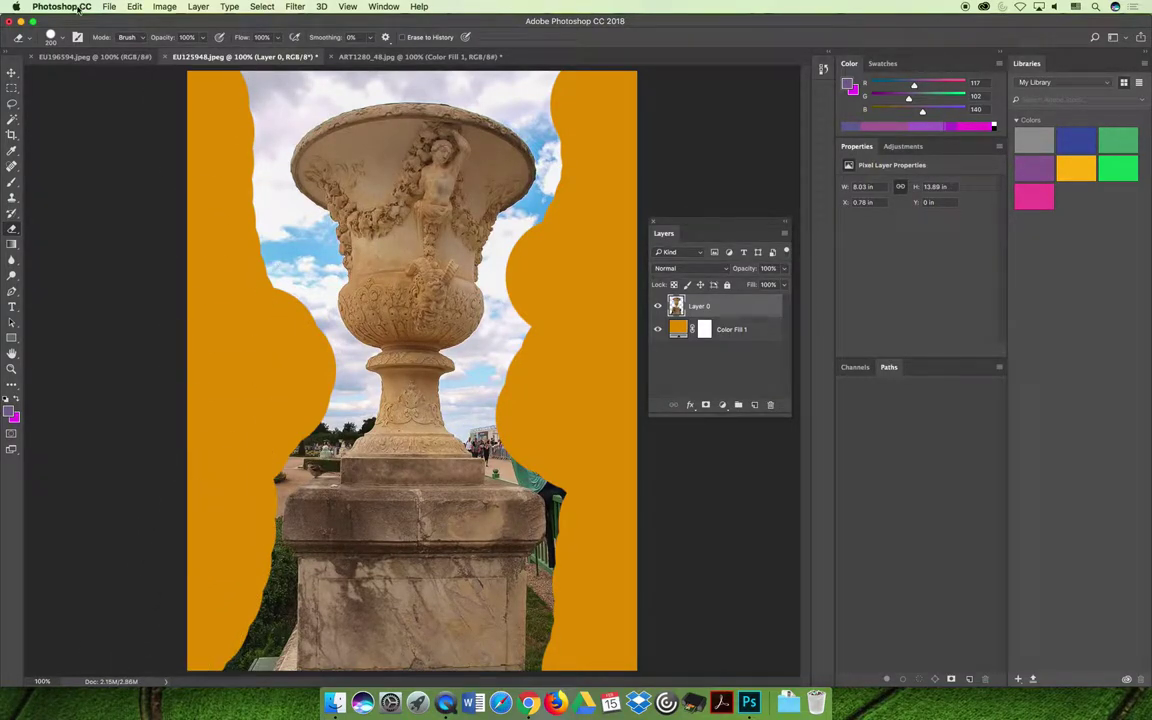
# Step: Undo and redo the eraser strokes through the Edit menu
pyautogui.click(133, 7)
pyautogui.click(162, 44)
pyautogui.click(133, 7)
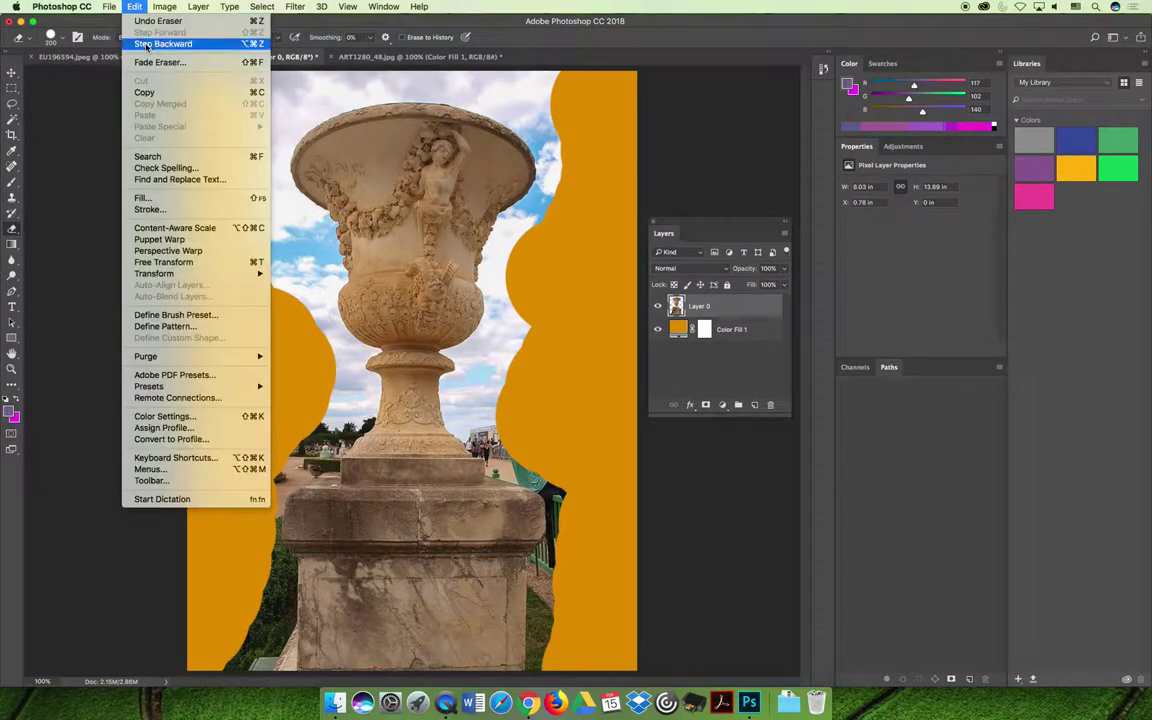
pyautogui.click(162, 44)
pyautogui.click(133, 7)
pyautogui.click(160, 32)
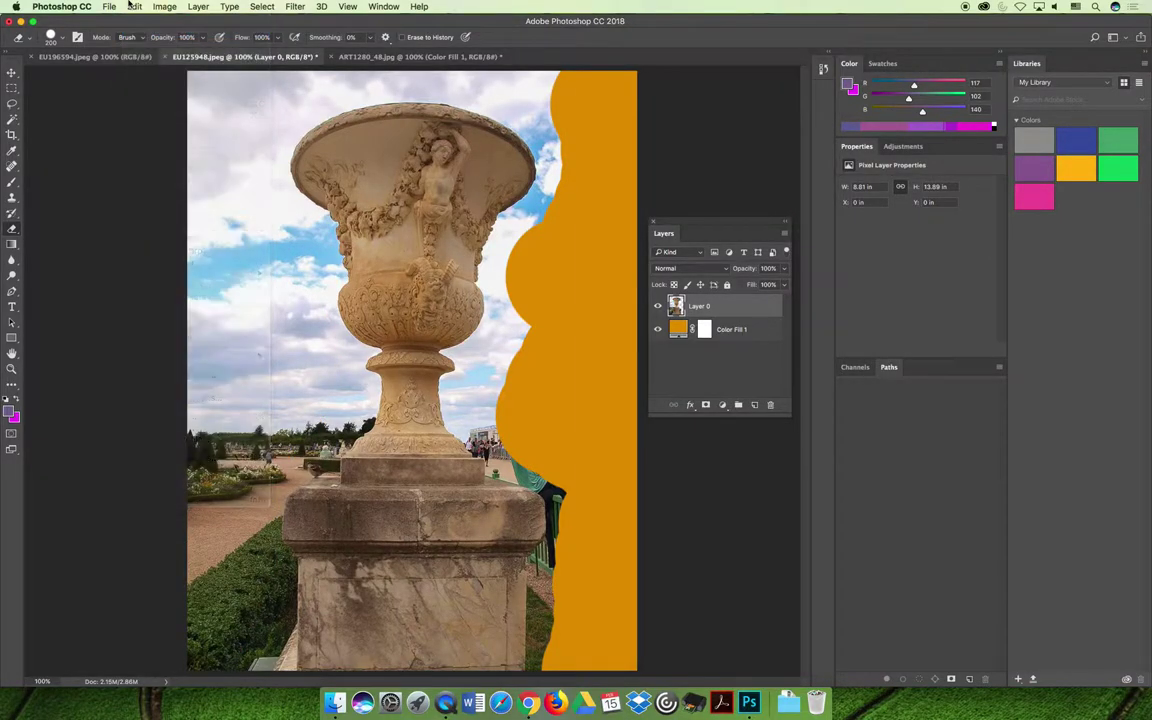
pyautogui.click(133, 10)
# Step: Step Backward twice to restore both erased patches, then select the Move tool
pyautogui.click(126, 32)
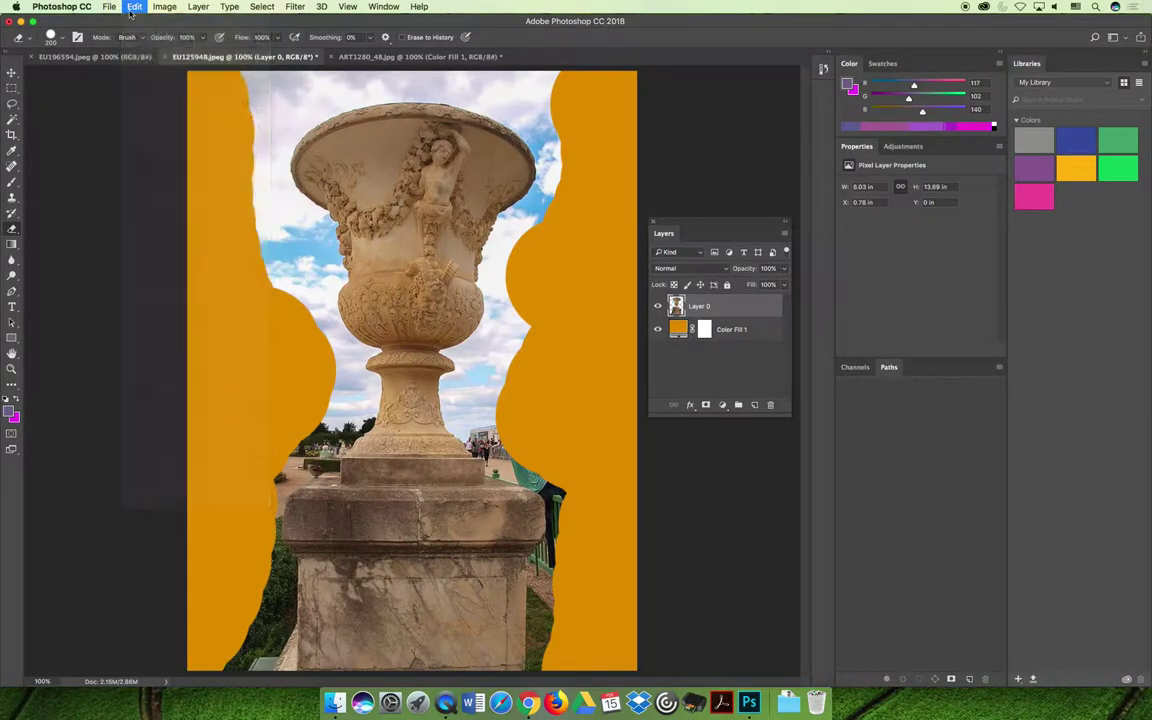
pyautogui.click(133, 7)
pyautogui.click(150, 21)
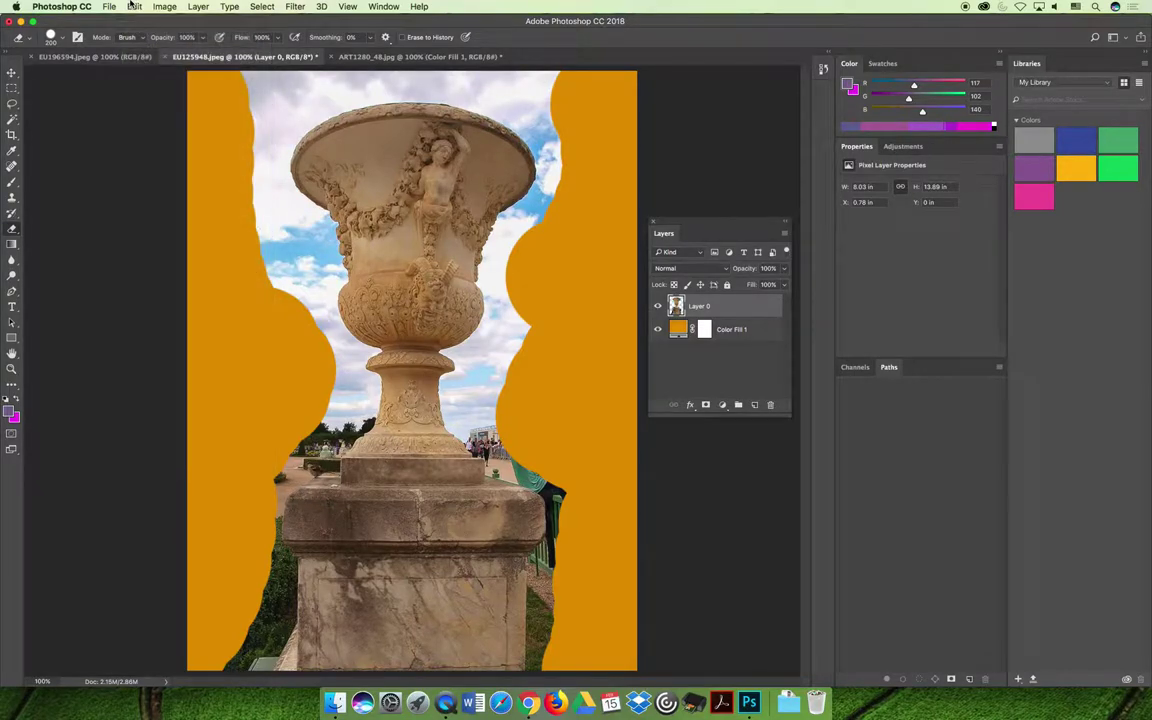
pyautogui.click(133, 7)
pyautogui.click(145, 44)
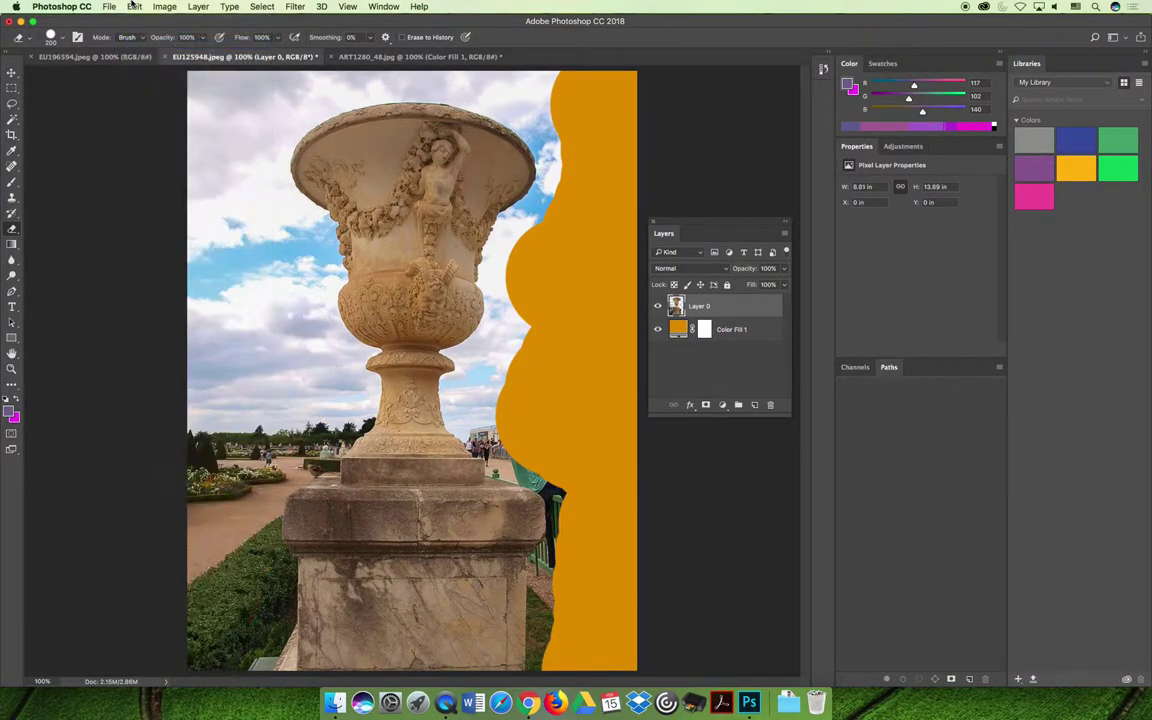
pyautogui.click(133, 7)
pyautogui.click(141, 44)
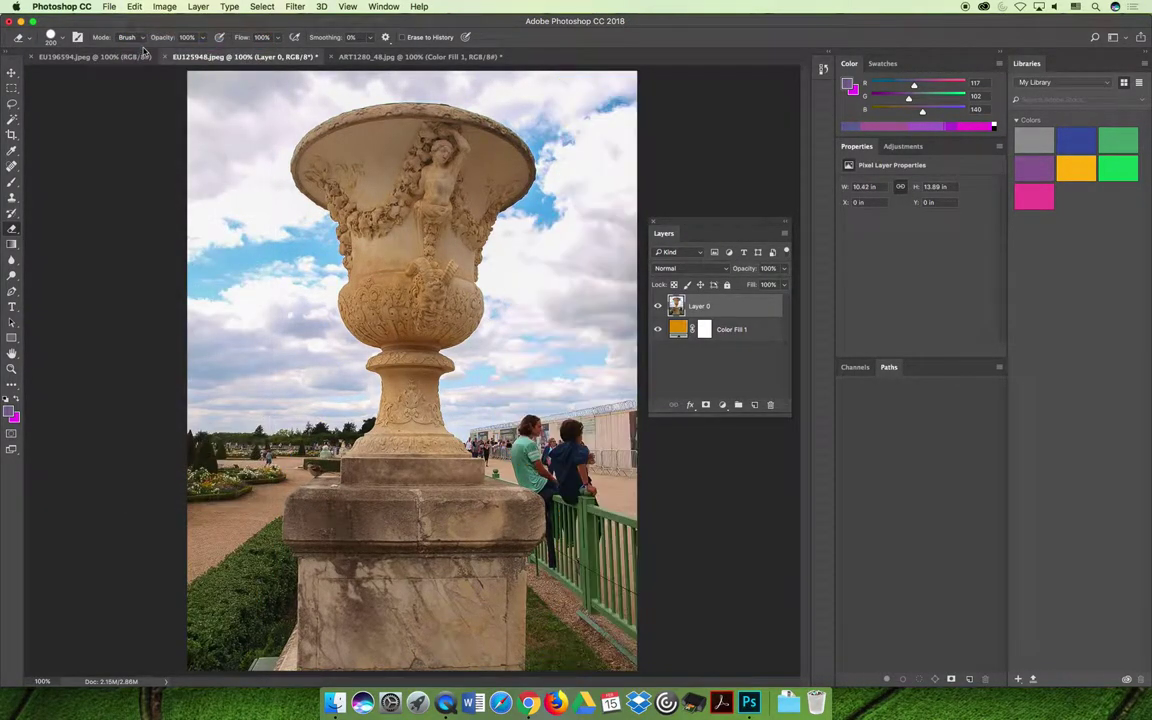
pyautogui.click(12, 73)
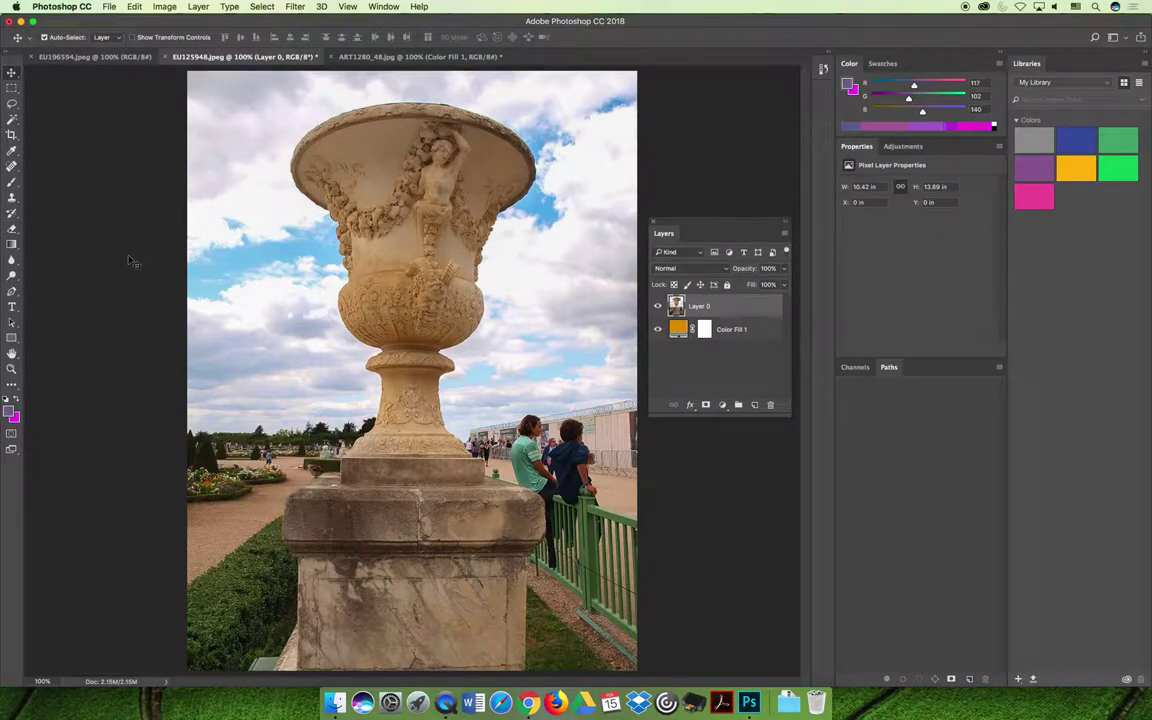
# Step: Quick-select the urn's rim, stem and pedestal, resizing the brush with [ and ]
pyautogui.moveTo(12, 119); pyautogui.dragTo(72, 121)
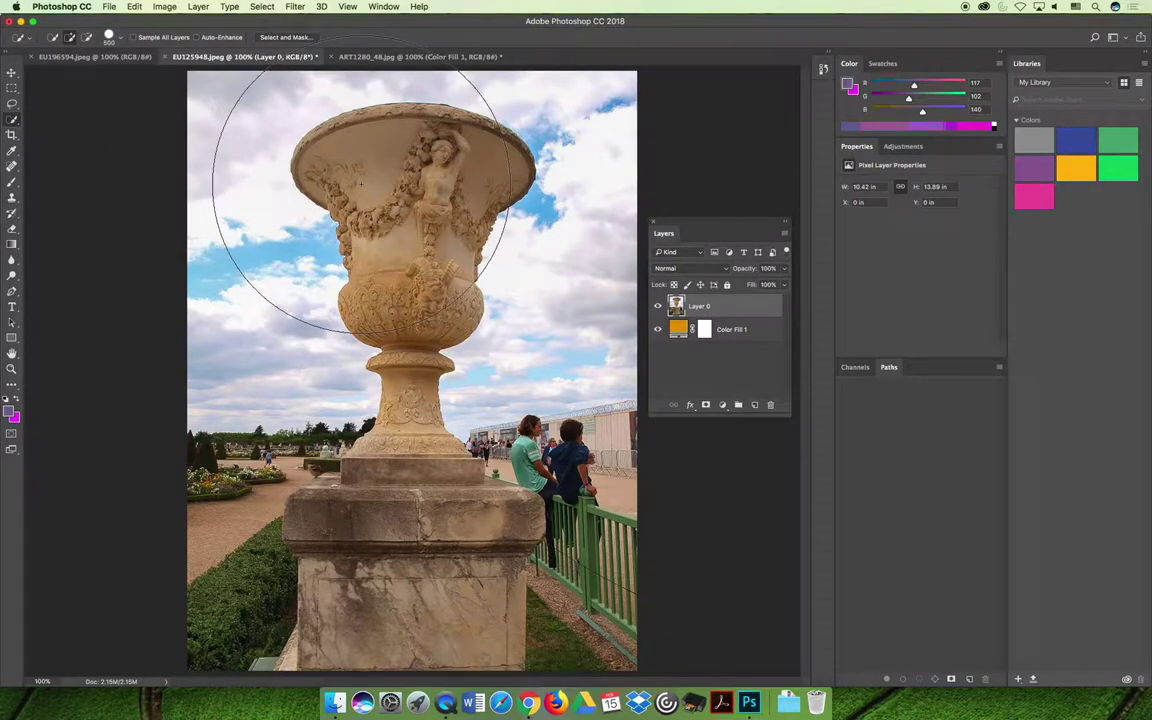
pyautogui.press('[')
pyautogui.press('[')
pyautogui.press('[')
pyautogui.press('[')
pyautogui.press('[')
pyautogui.press('[')
pyautogui.press('[')
pyautogui.press('[')
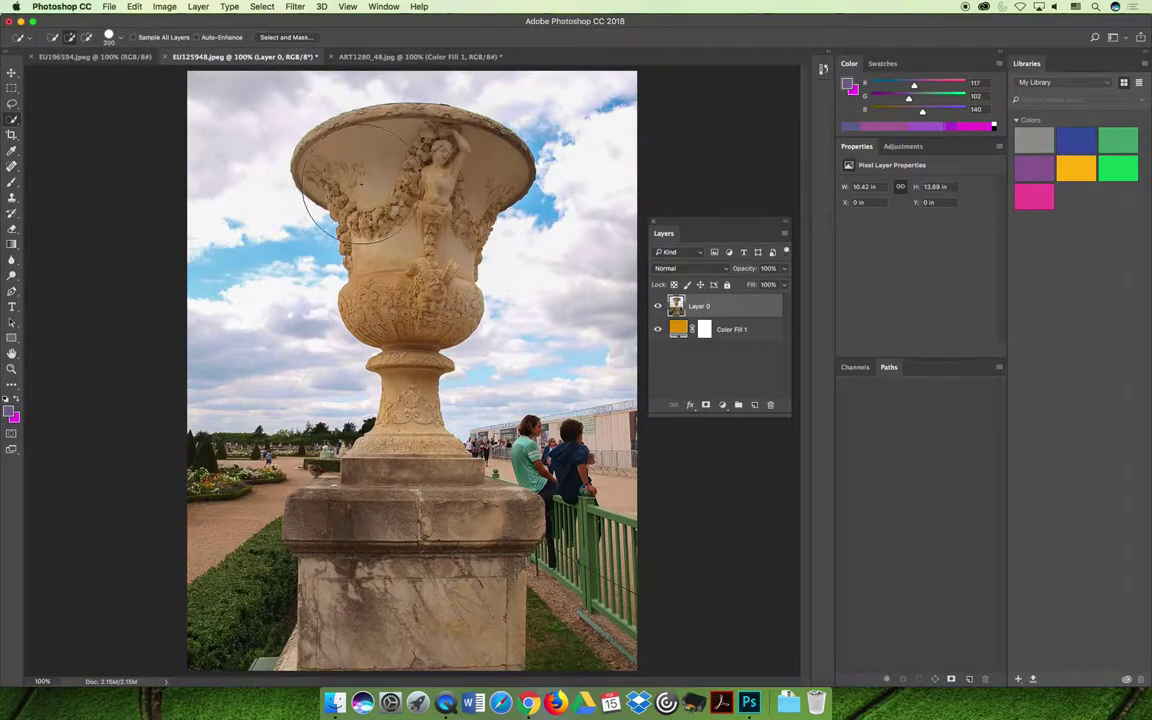
pyautogui.moveTo(367, 172)
pyautogui.mouseDown()
pyautogui.moveTo(385, 145)
pyautogui.moveTo(362, 160)
pyautogui.moveTo(395, 135)
pyautogui.moveTo(417, 140)
pyautogui.moveTo(385, 150)
pyautogui.moveTo(375, 225)
pyautogui.moveTo(420, 265)
pyautogui.mouseUp()
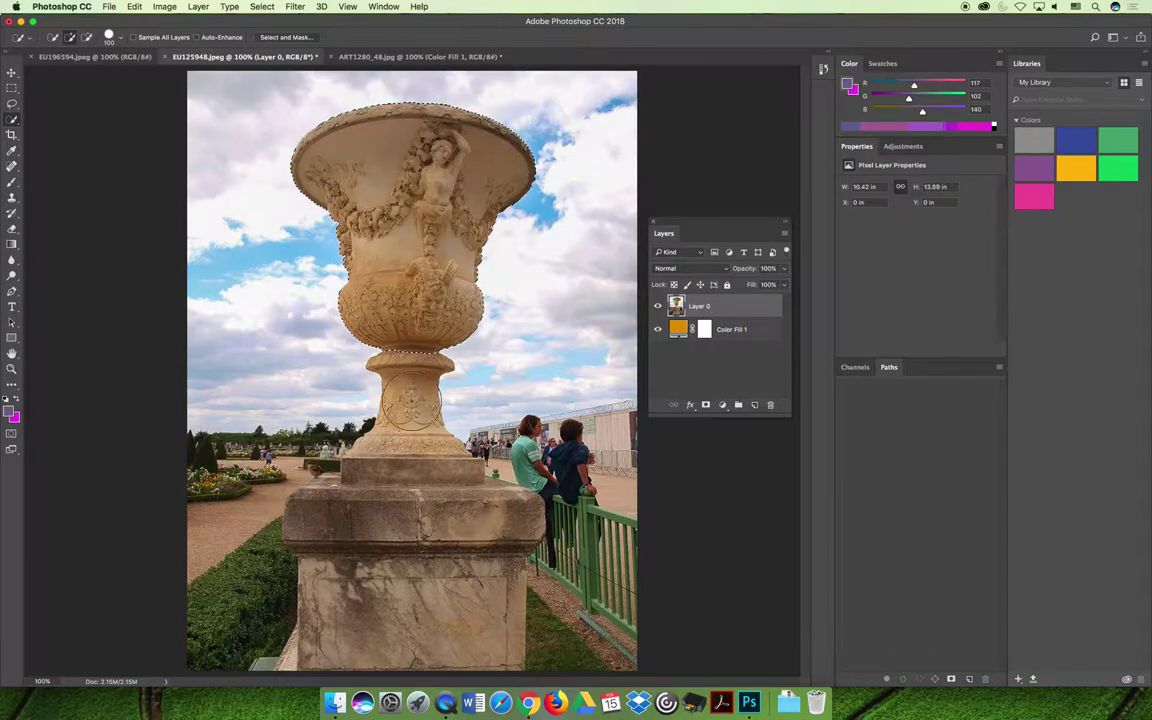
pyautogui.press('[')
pyautogui.press('[')
pyautogui.press('[')
pyautogui.press('[')
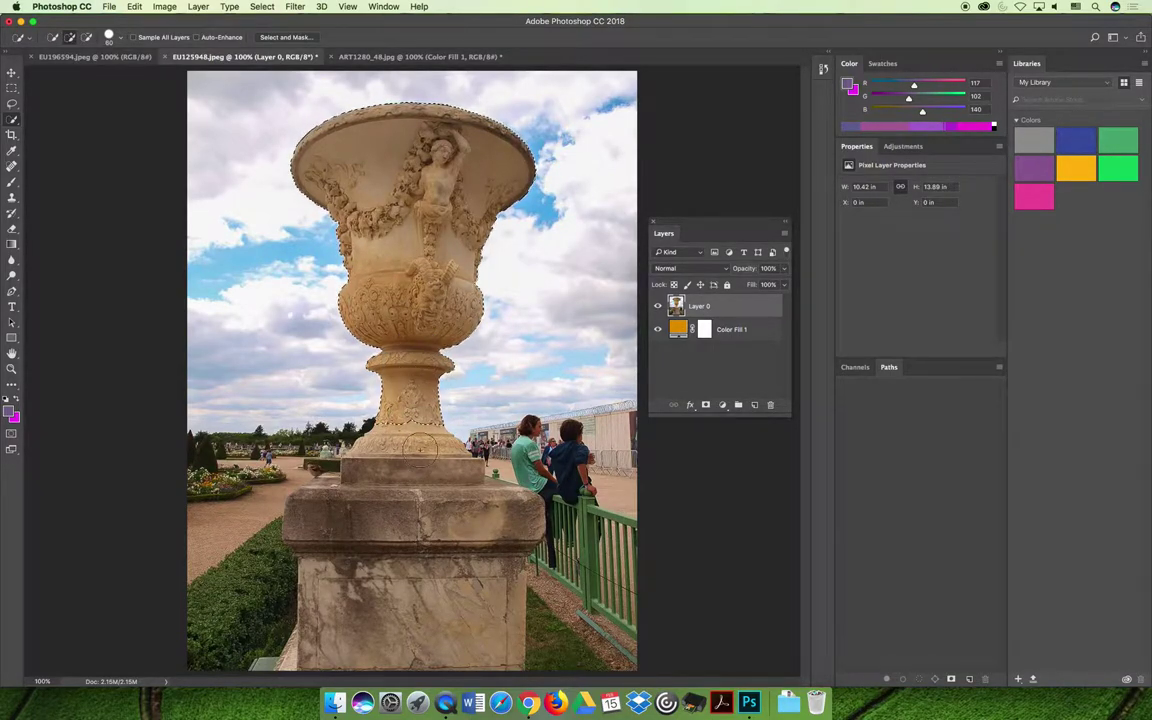
pyautogui.moveTo(420, 445); pyautogui.dragTo(411, 424)
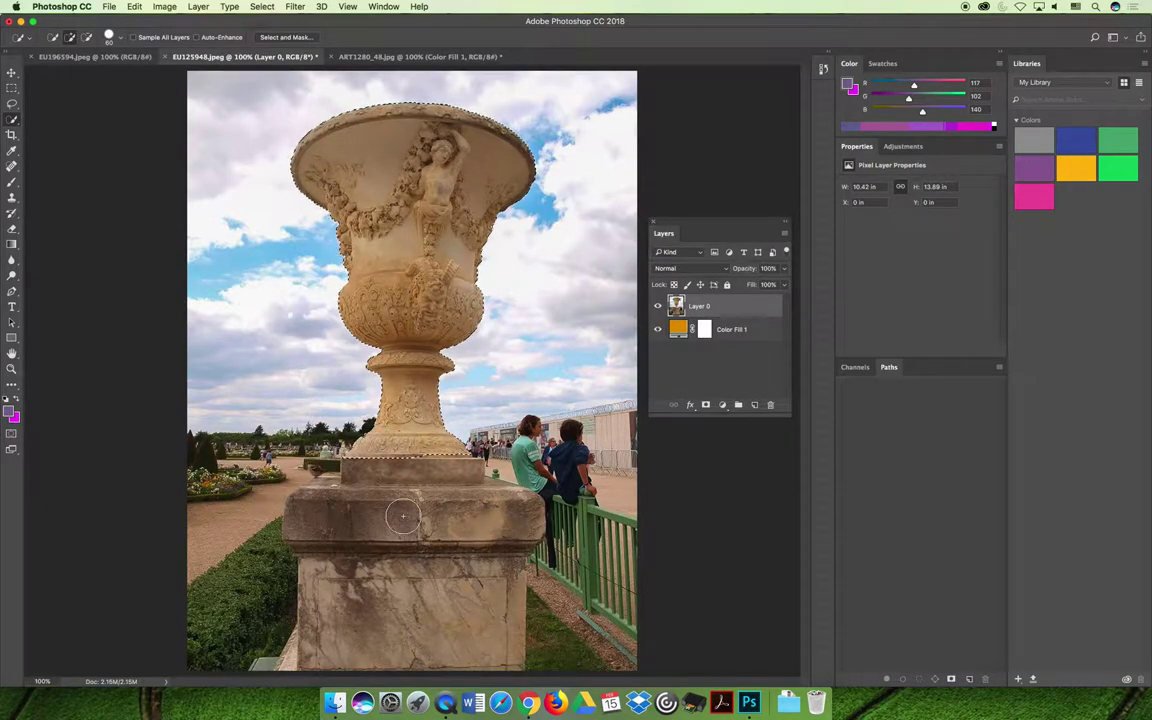
pyautogui.press(']')
pyautogui.press(']')
pyautogui.press(']')
pyautogui.press(']')
pyautogui.moveTo(403, 516)
pyautogui.mouseDown()
pyautogui.moveTo(380, 500)
pyautogui.moveTo(320, 505)
pyautogui.moveTo(355, 548)
pyautogui.moveTo(350, 600)
pyautogui.moveTo(403, 586)
pyautogui.mouseUp()
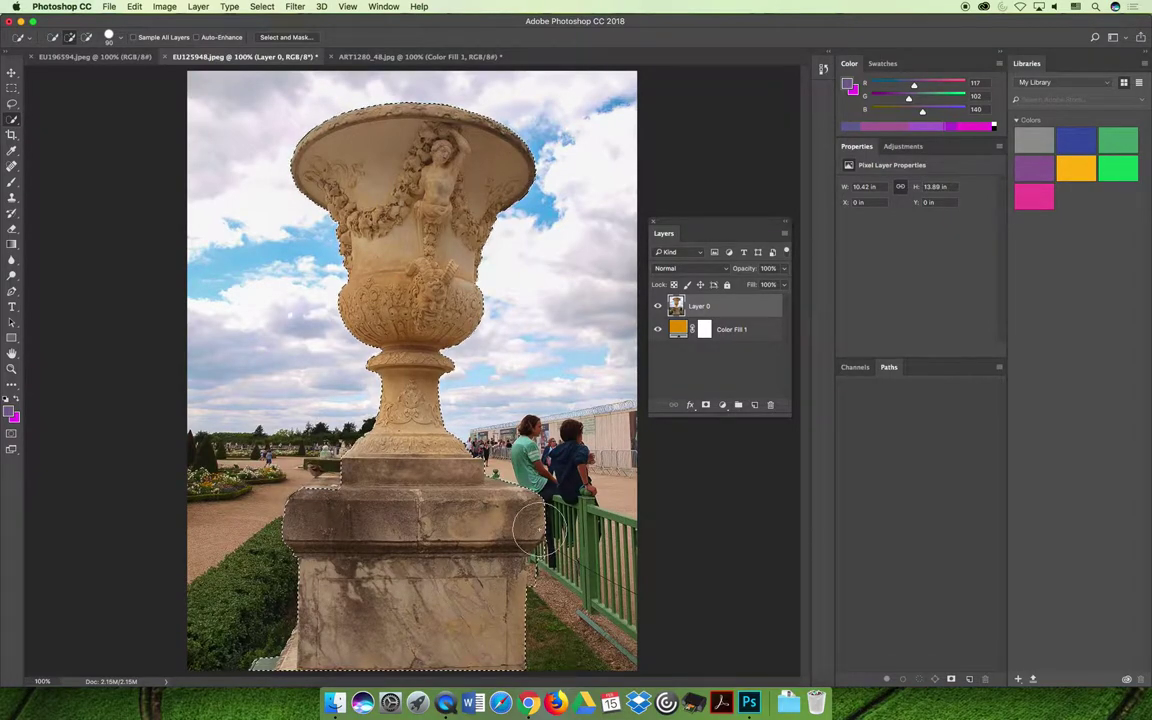
# Step: With the Polygonal Lasso, add the pedestal's right edge and upper left edge to the urn selection
pyautogui.rightClick(12, 104)
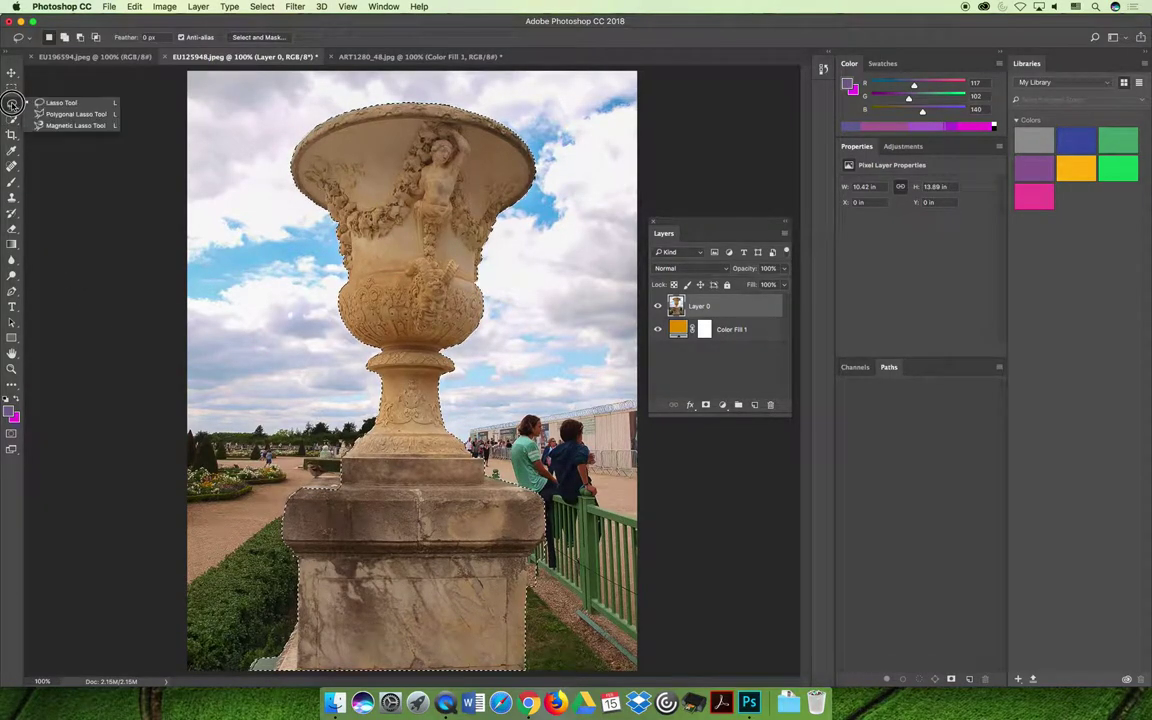
pyautogui.click(70, 112)
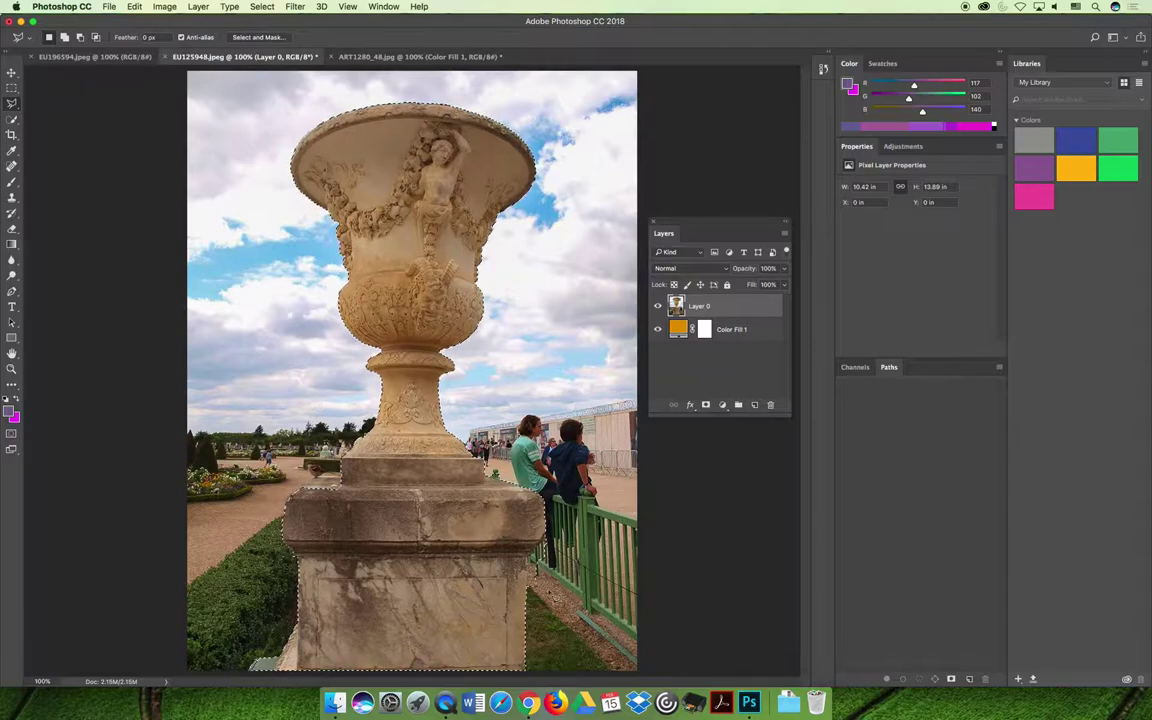
pyautogui.press('shift')
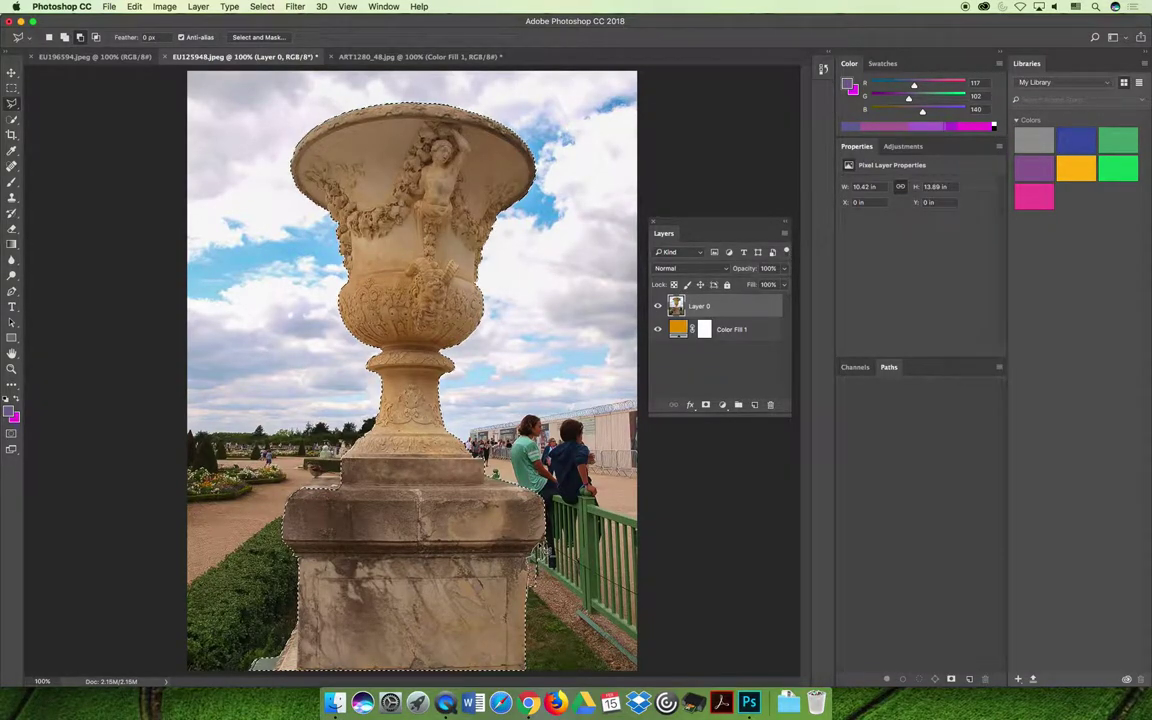
pyautogui.click(527, 548)
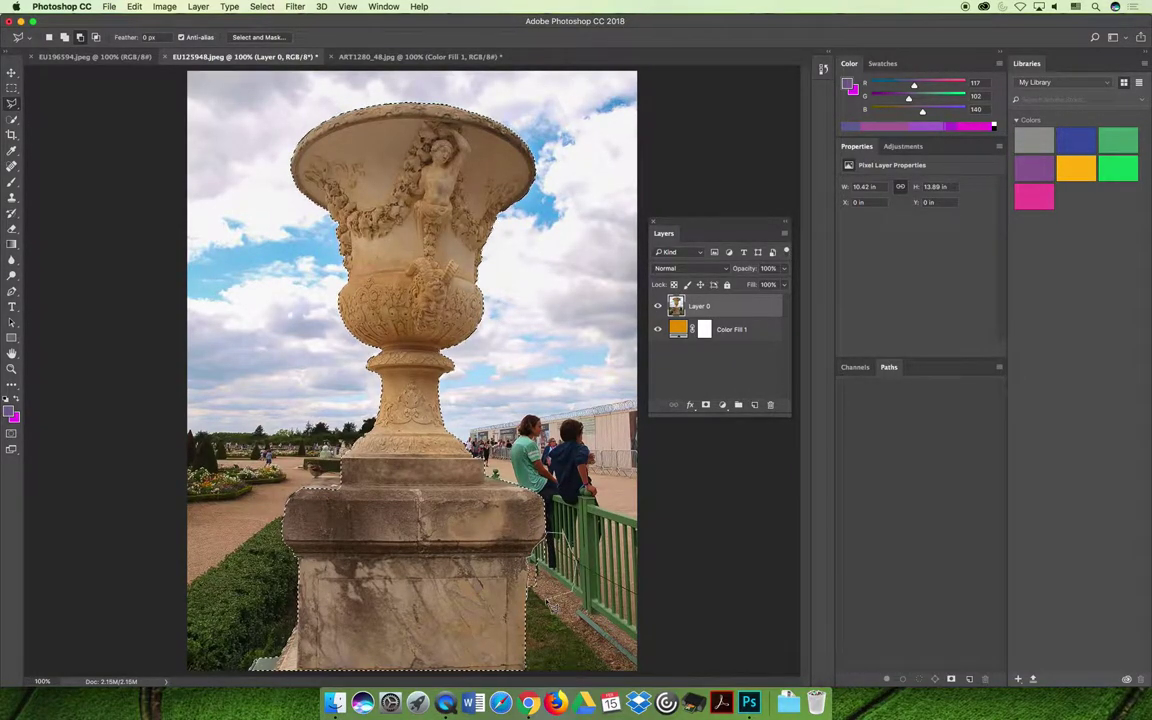
pyautogui.doubleClick(541, 601)
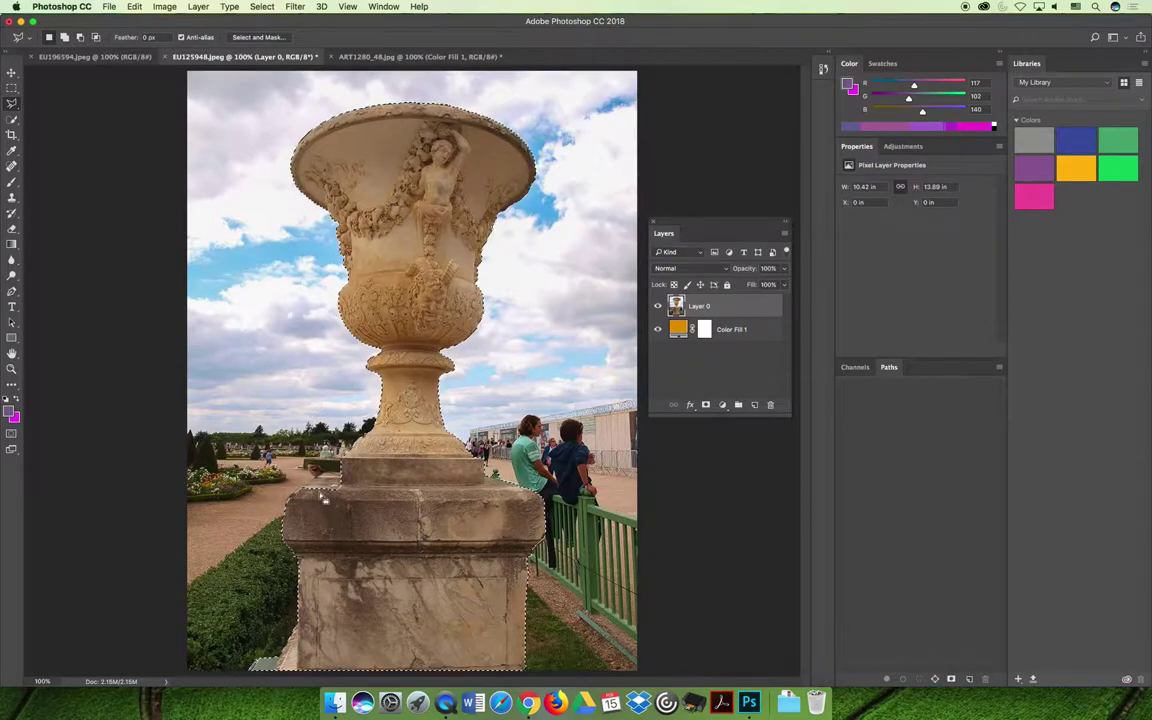
pyautogui.press('shift')
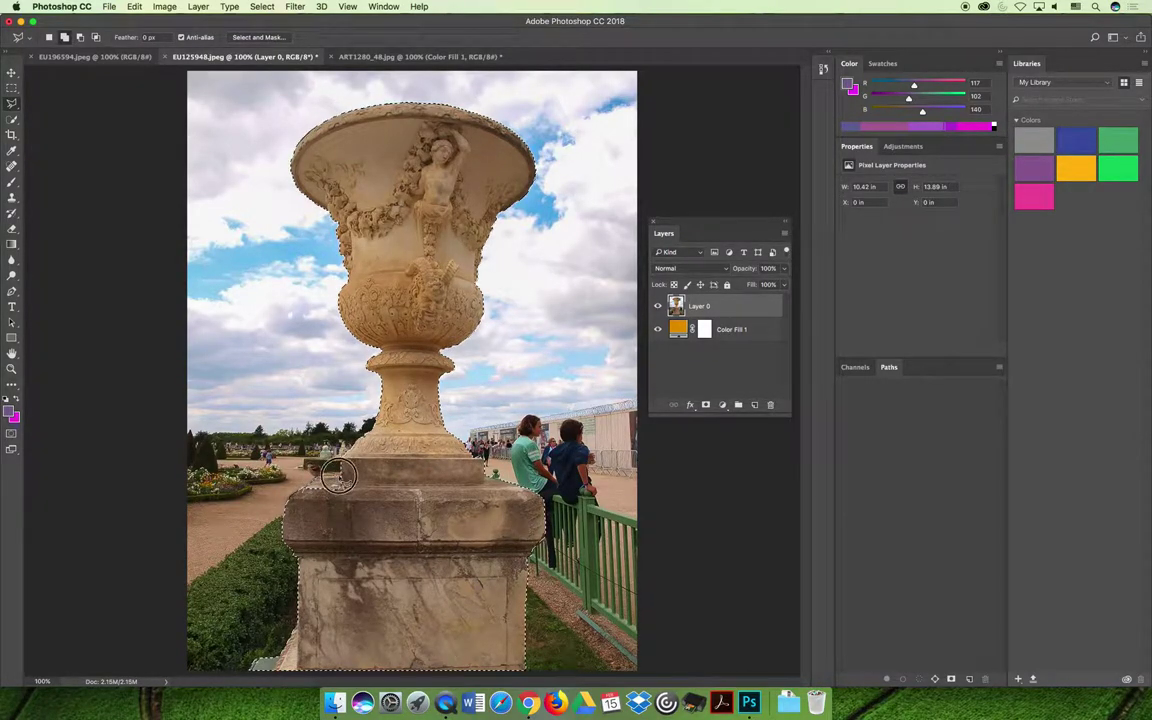
pyautogui.click(350, 515)
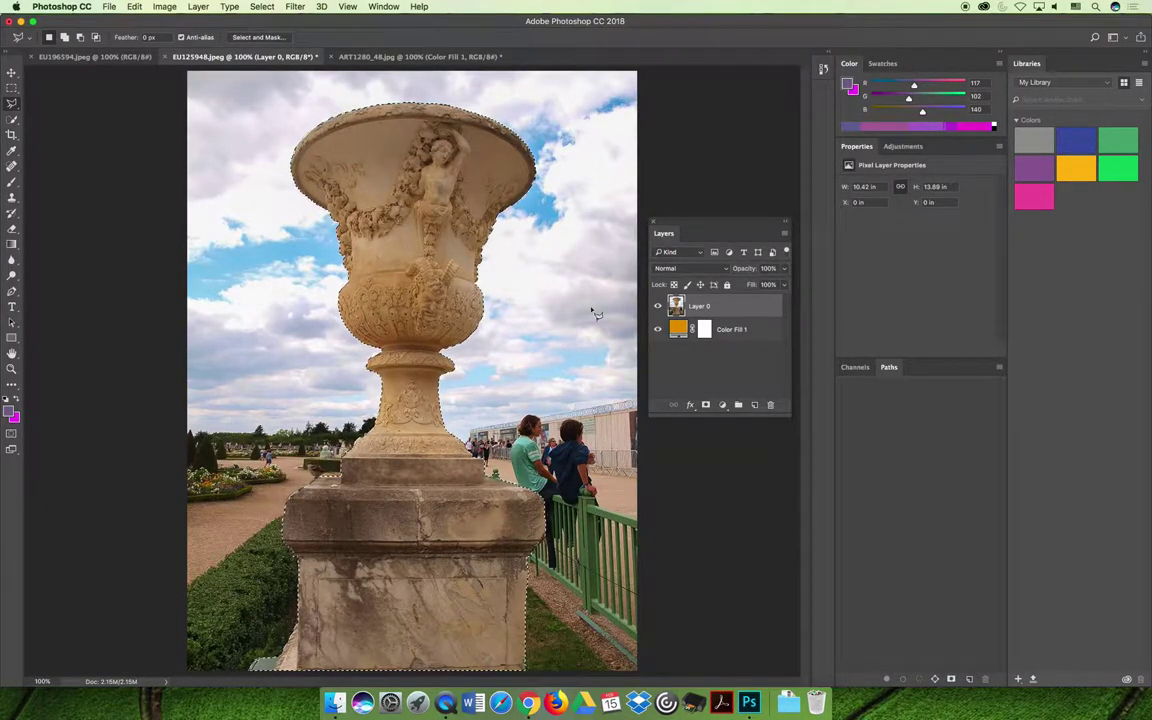
# Step: Mask Layer 0 to the selection to reveal the orange fill, and set a 70 px brush
pyautogui.click(705, 405)
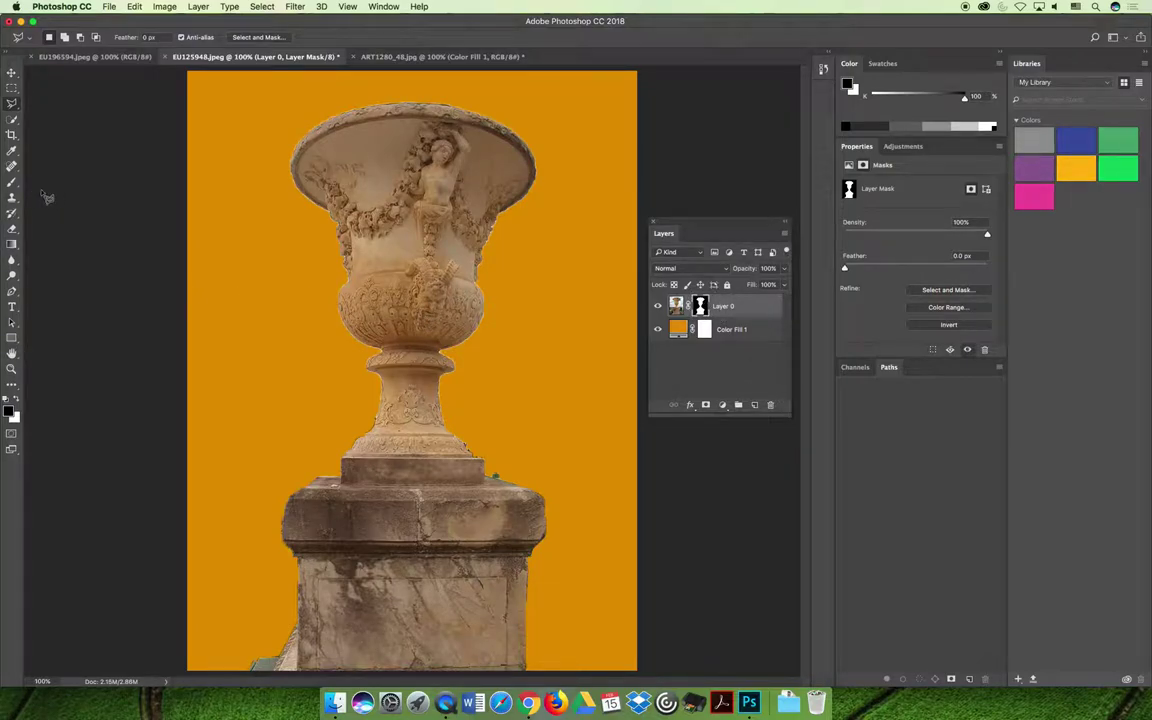
pyautogui.press('b')
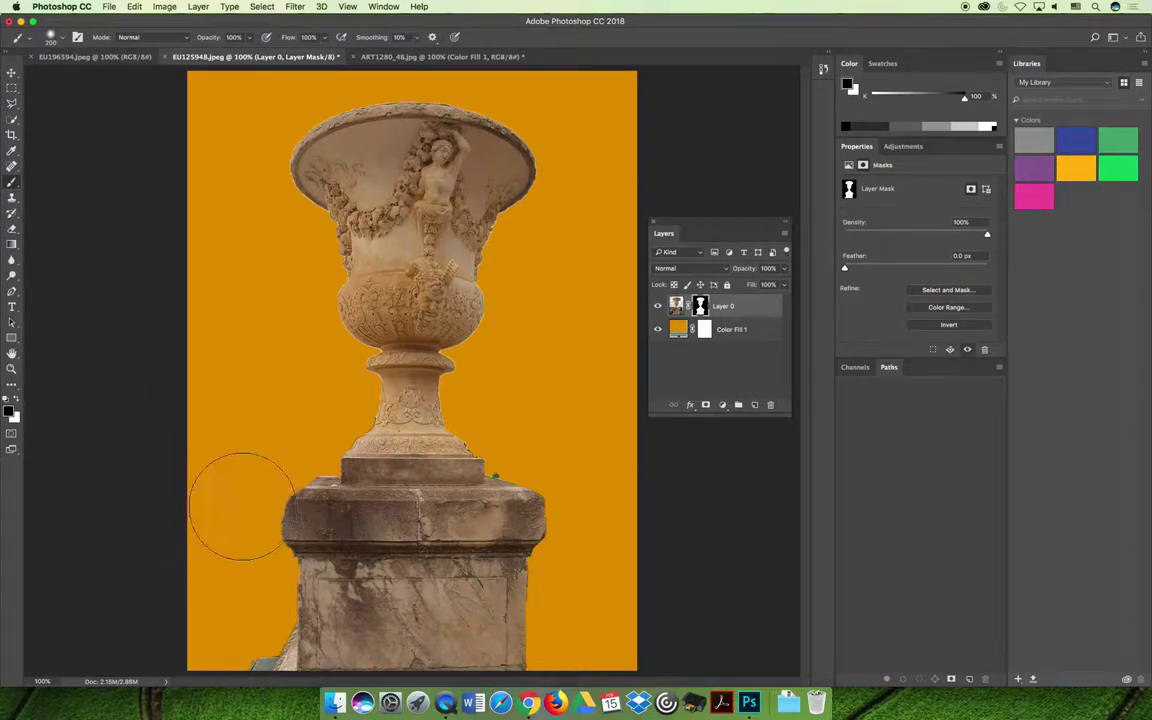
pyautogui.press('[')
pyautogui.press('[')
pyautogui.press('[')
pyautogui.press('[')
pyautogui.press('[')
pyautogui.press('[')
pyautogui.press('[')
pyautogui.click(56, 38)
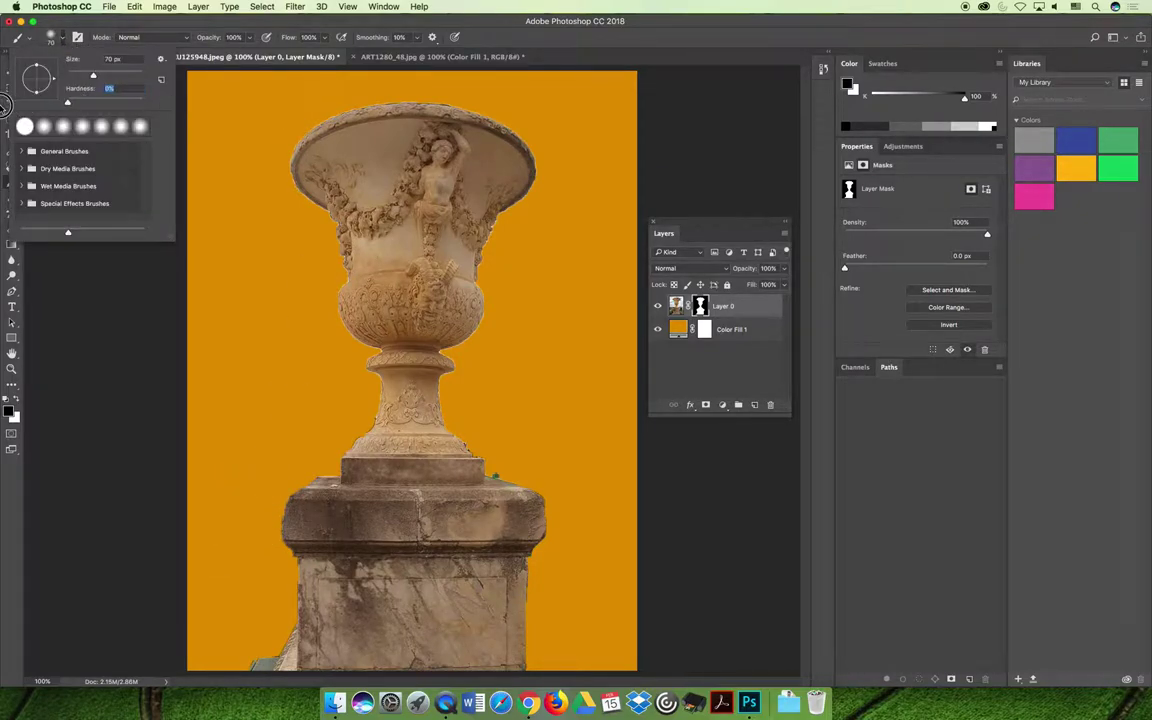
pyautogui.click(245, 637)
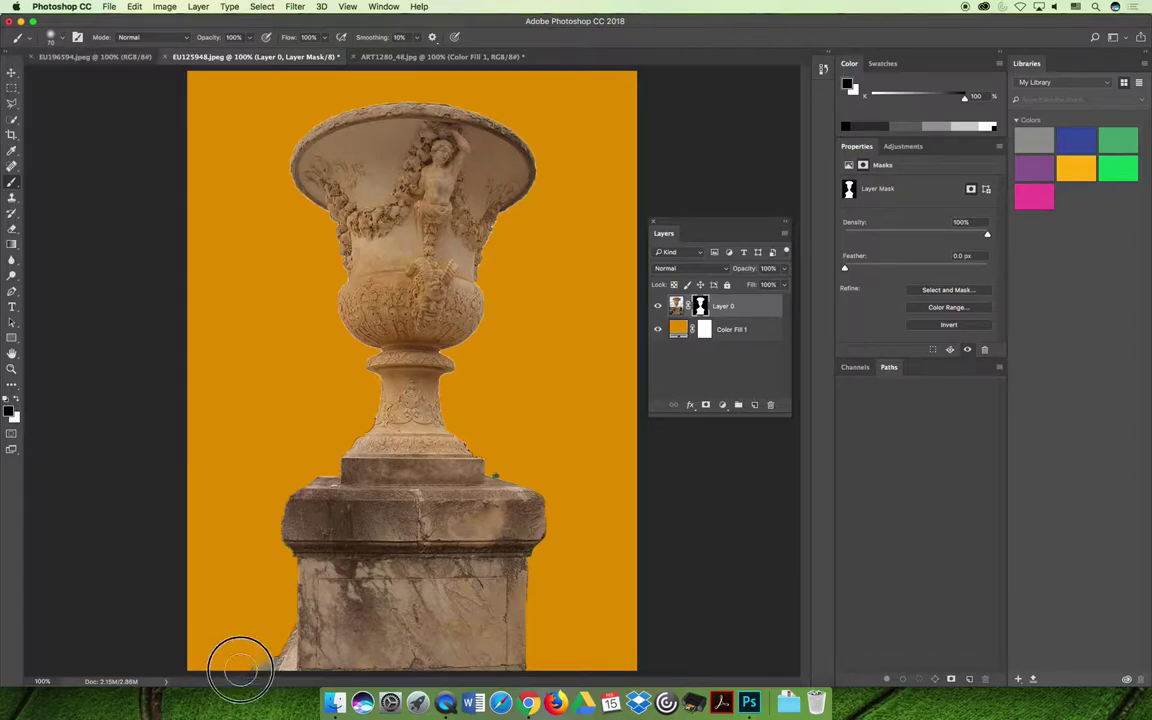
# Step: Paint out the green fringe at the pedestal's base, then open the fill/adjustment layer list
pyautogui.press('[')
pyautogui.press('[')
pyautogui.press('[')
pyautogui.press('[')
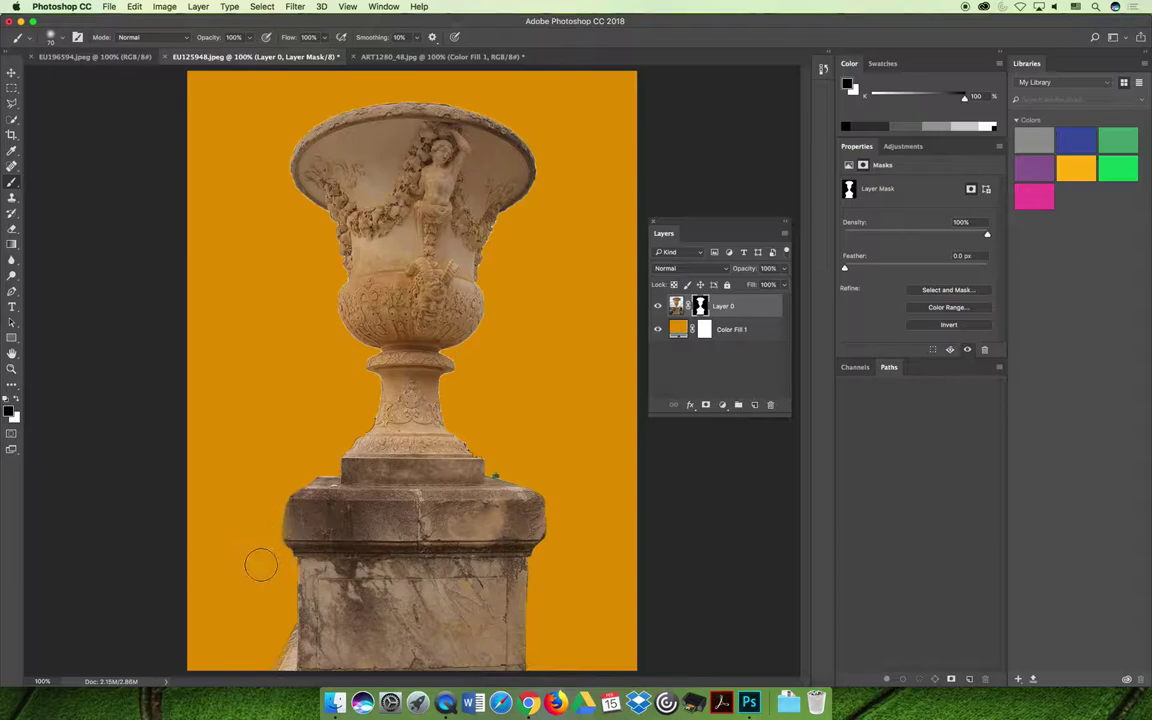
pyautogui.press(']')
pyautogui.press(']')
pyautogui.press(']')
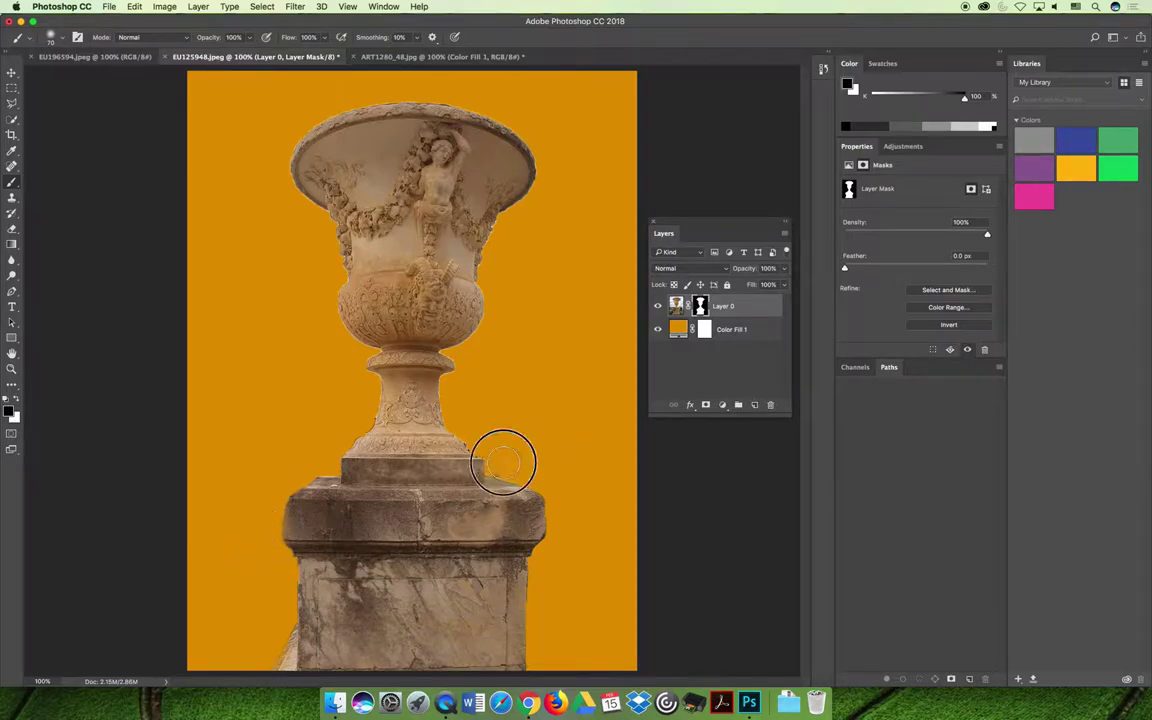
pyautogui.press('[')
pyautogui.press('[')
pyautogui.press('[')
pyautogui.click(500, 465)
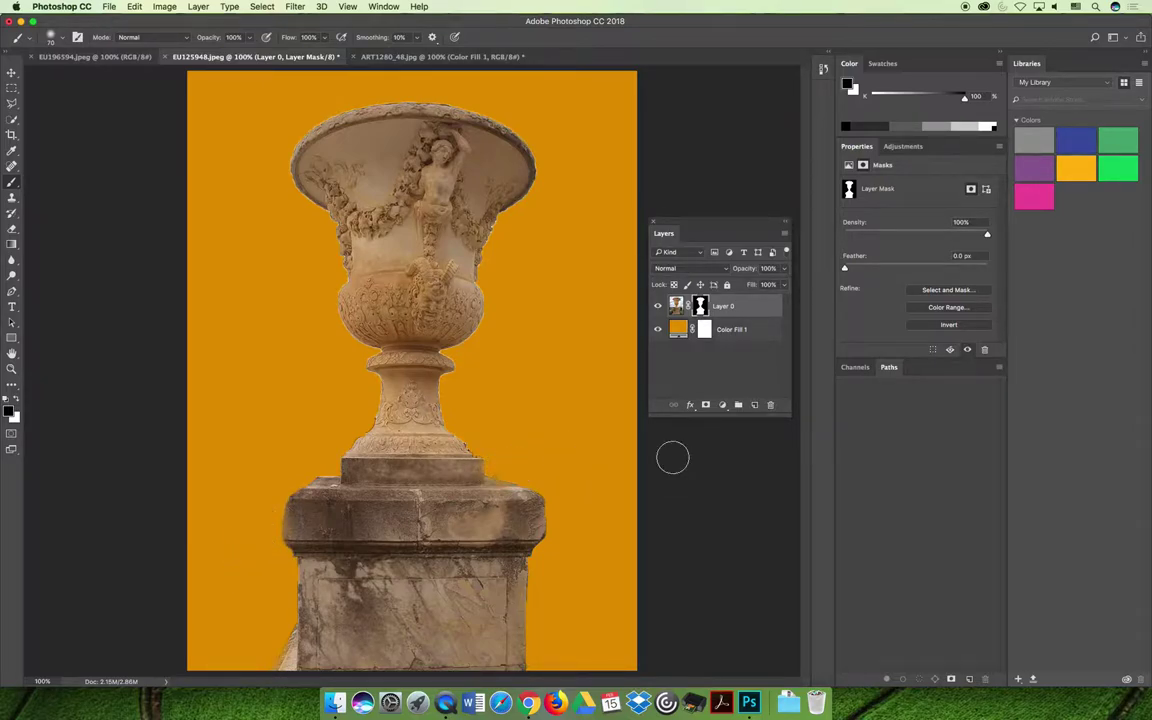
pyautogui.click(12, 73)
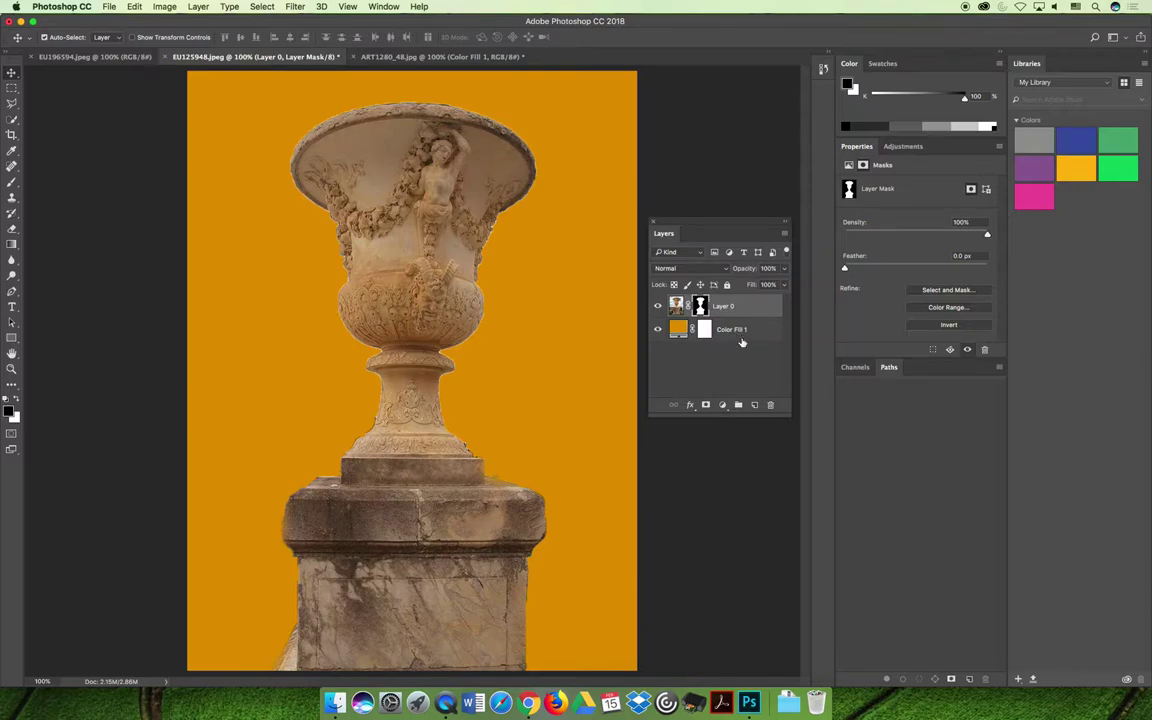
pyautogui.click(722, 405)
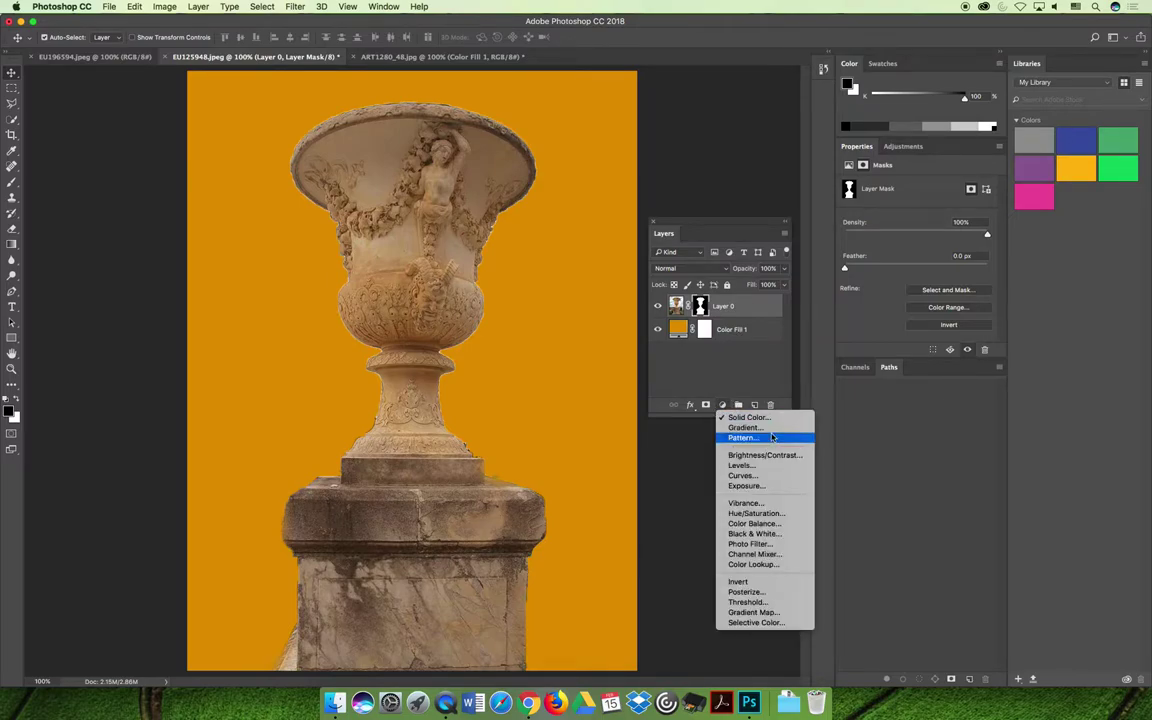